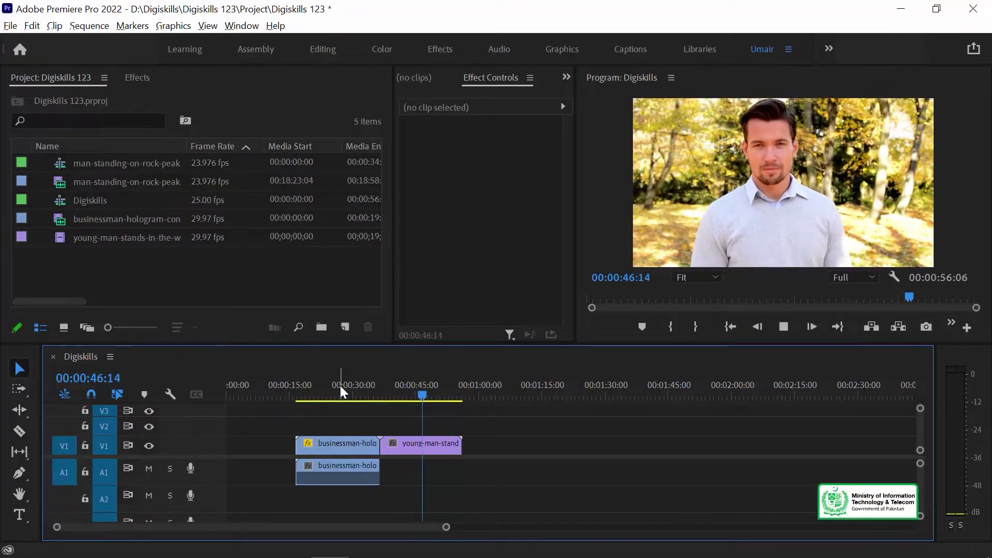
# Stop playback and scrub through the businessman clip, parking the playhead at 00:00:17:16 near its start.
pyautogui.press('space')
pyautogui.press('Up')
pyautogui.press('Up')
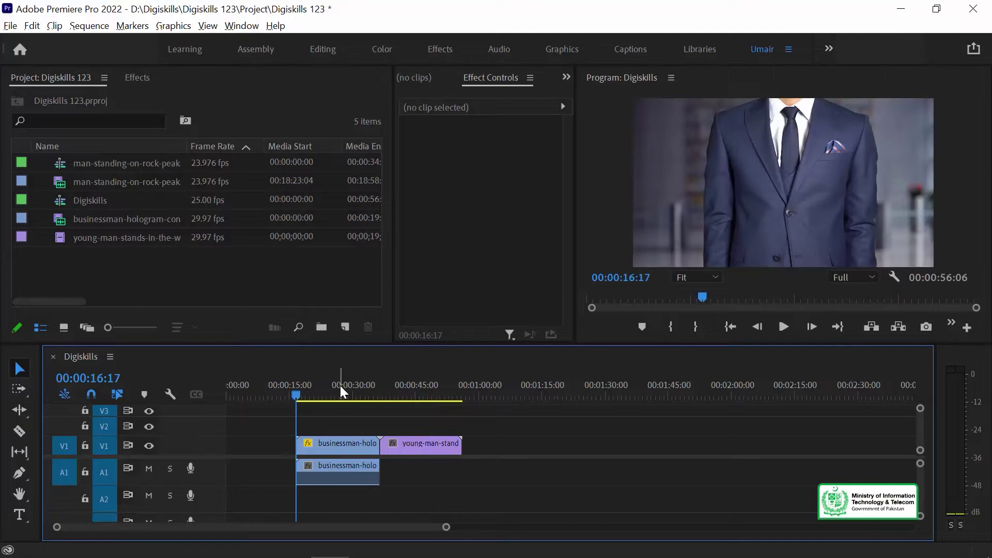
pyautogui.click(328, 393)
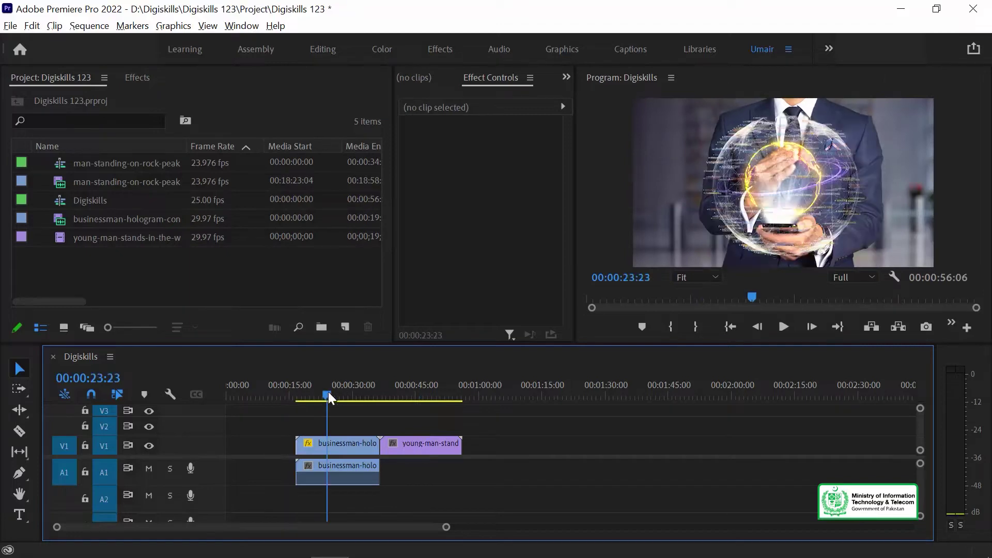
pyautogui.click(301, 382)
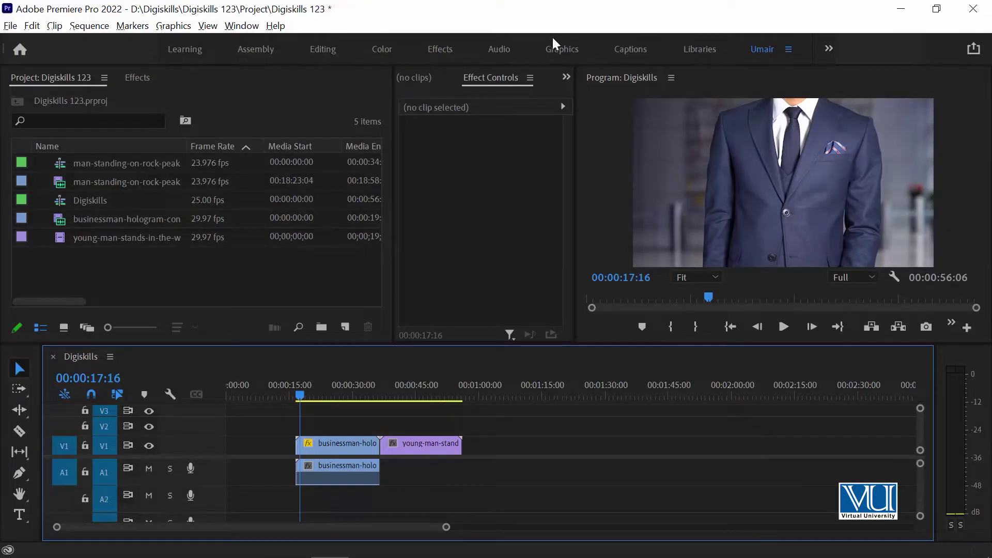
# Switch the layout to the Graphics workspace.
pyautogui.click(254, 25)
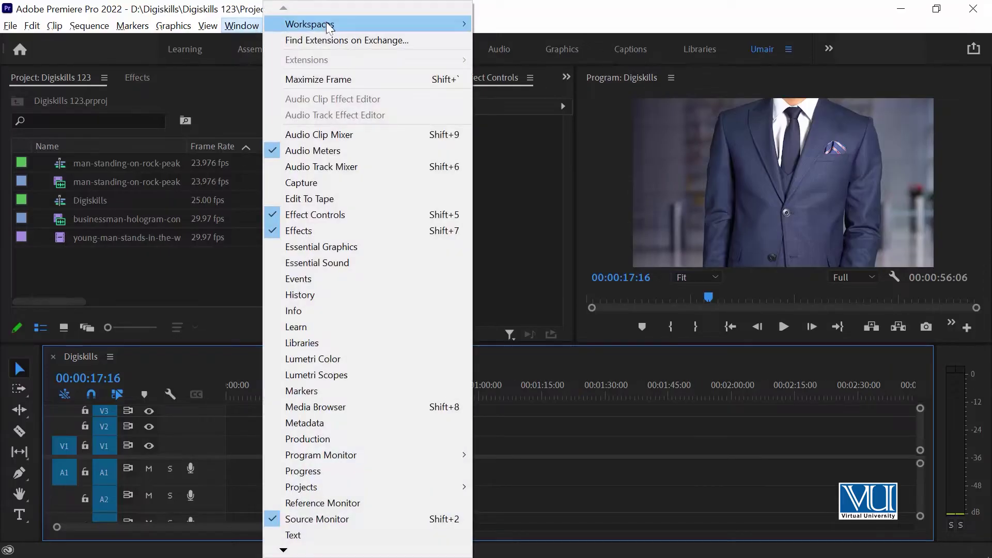
pyautogui.moveTo(329, 24)
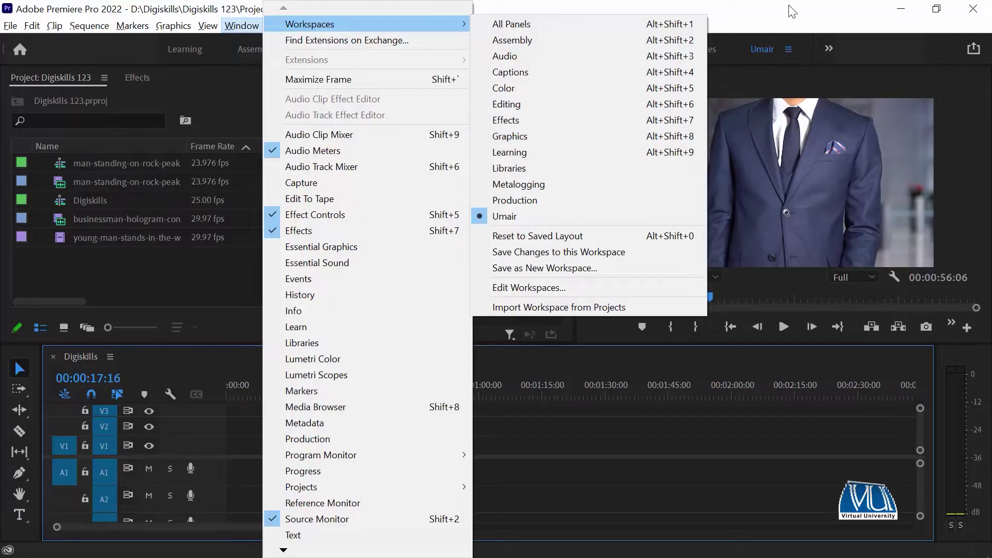
pyautogui.press('Escape')
pyautogui.press('Escape')
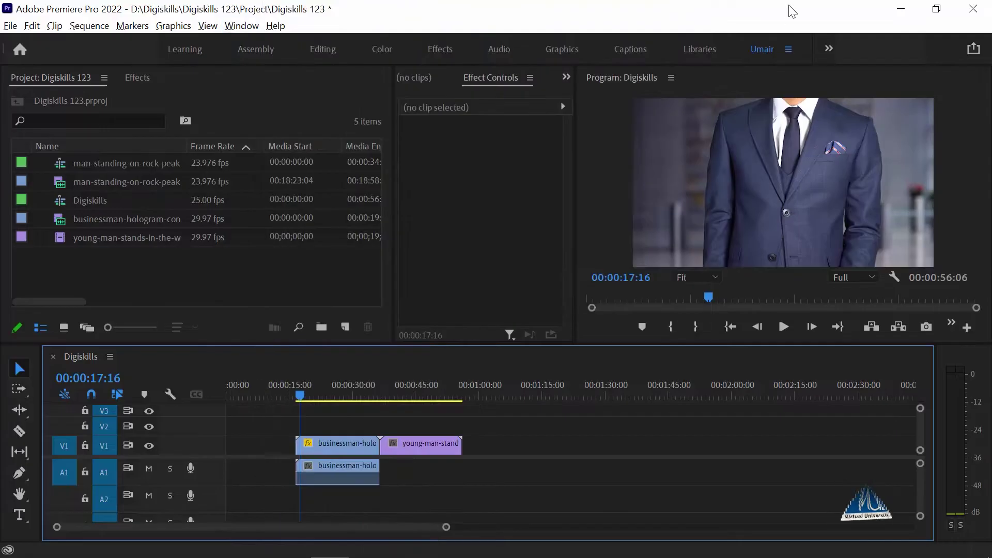
pyautogui.click(565, 49)
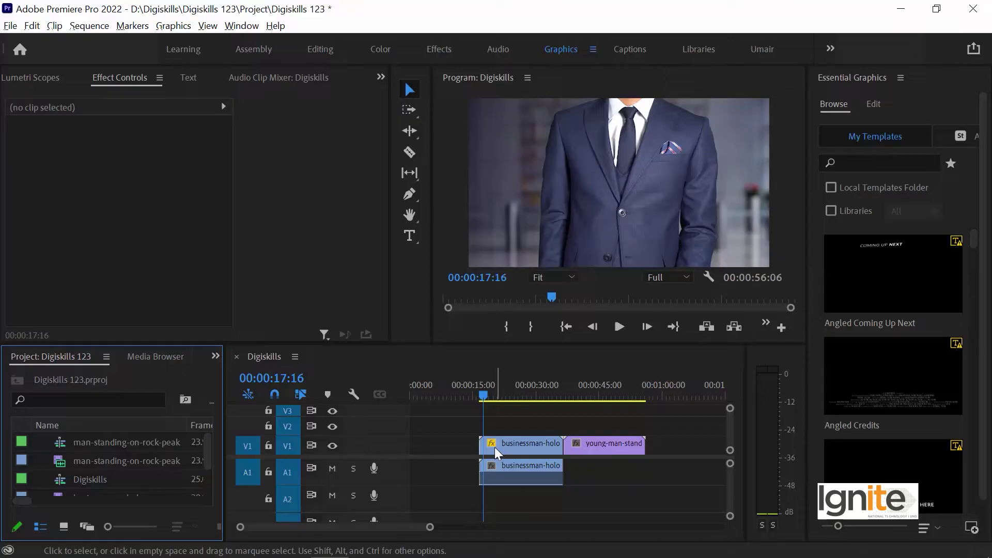
pyautogui.click(410, 78)
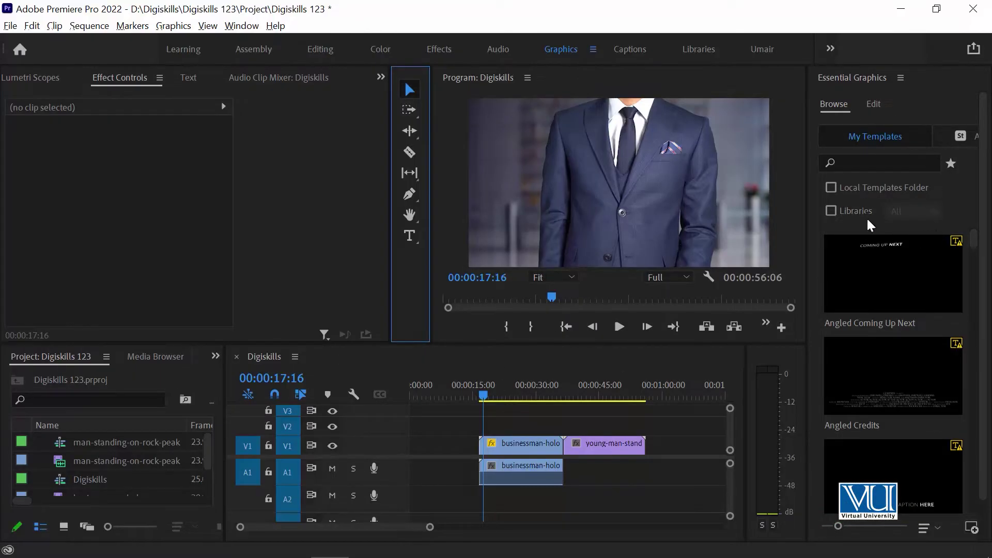
# Browse the motion graphics templates and select Bold Image Caption.
pyautogui.scroll(-3, 868, 290)
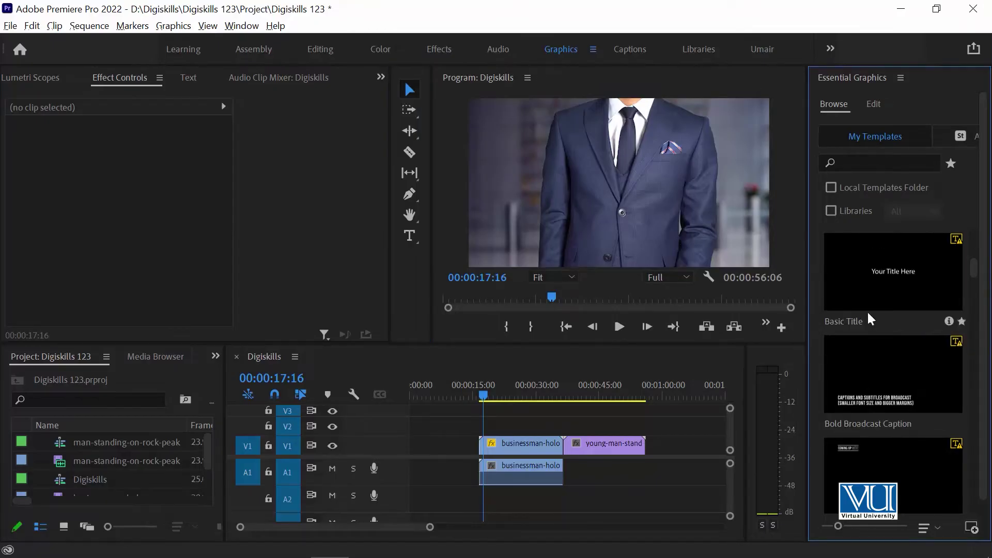
pyautogui.scroll(-2, 883, 398)
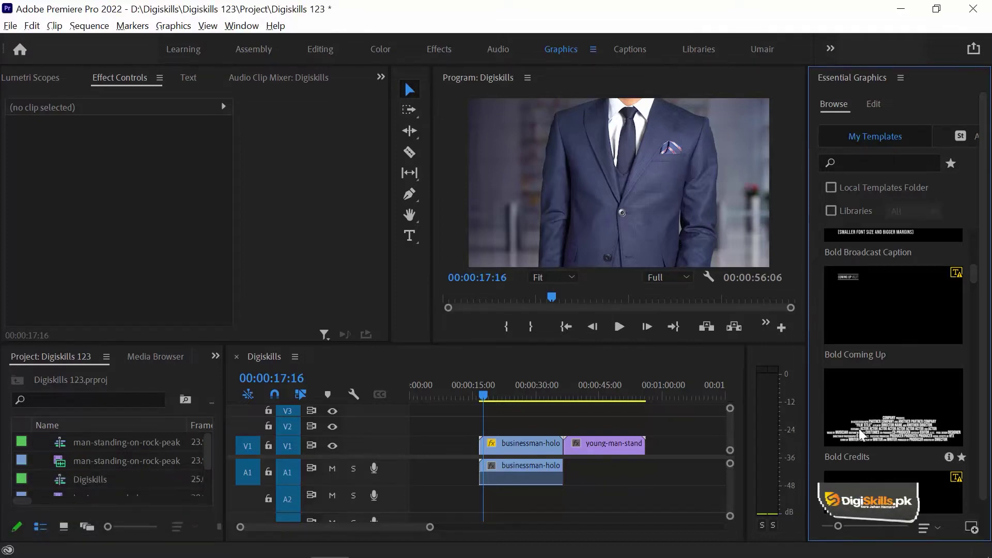
pyautogui.scroll(-2, 870, 415)
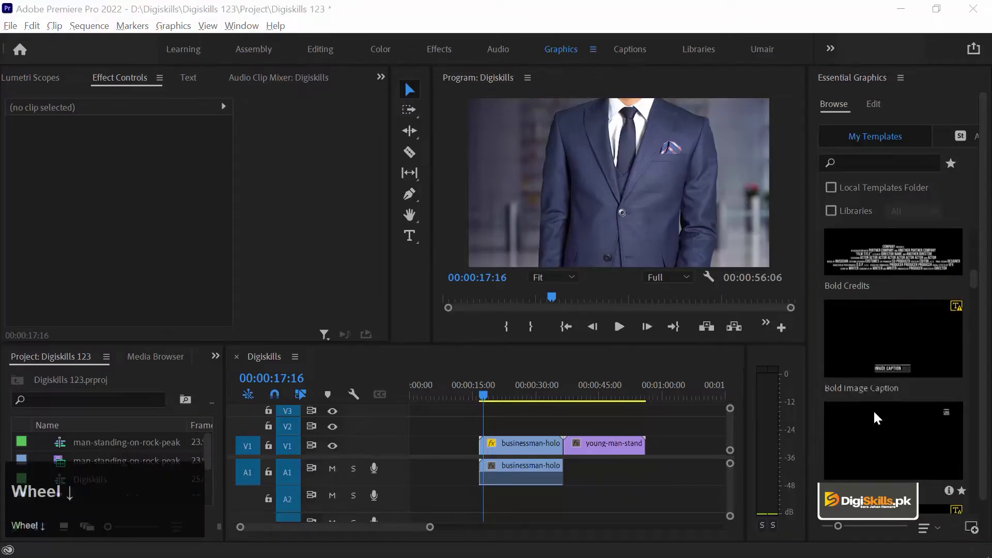
pyautogui.scroll(-5, 874, 413)
pyautogui.scroll(3, 873, 413)
pyautogui.click(840, 377)
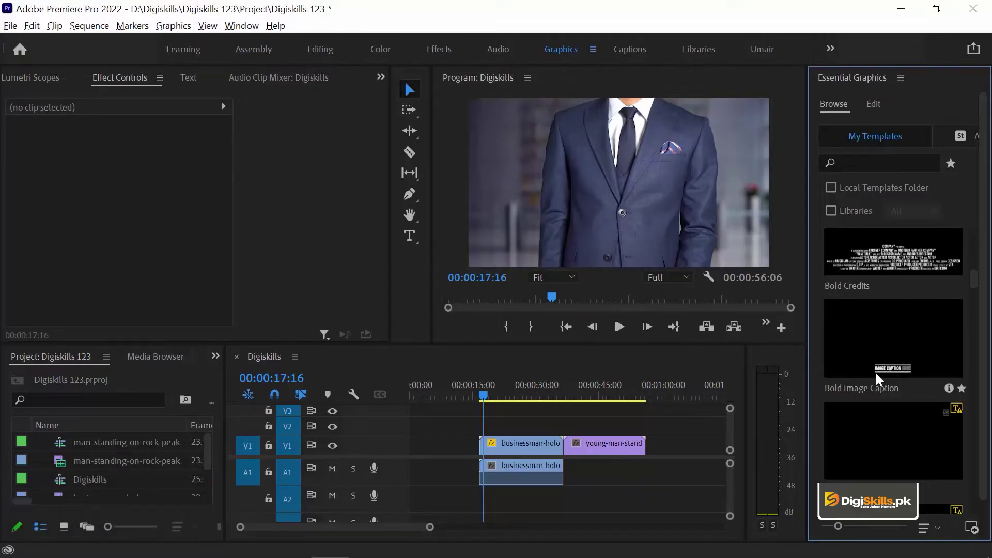
pyautogui.click(899, 339)
pyautogui.moveTo(898, 339); pyautogui.dragTo(486, 434)
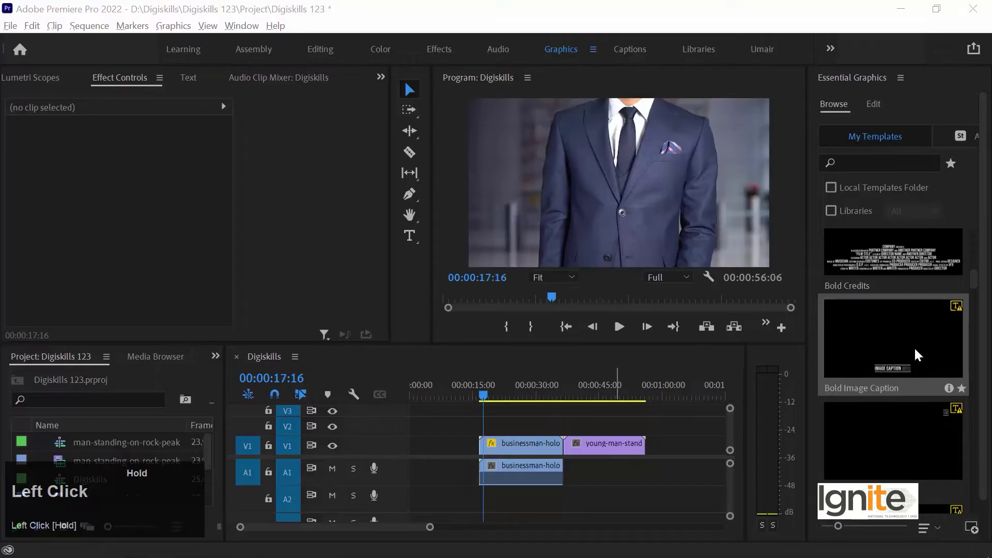
# Mark an in point at 00:00:16:17 and an out point at 00:00:42:21 in the Digiskills sequence.
pyautogui.click(488, 396)
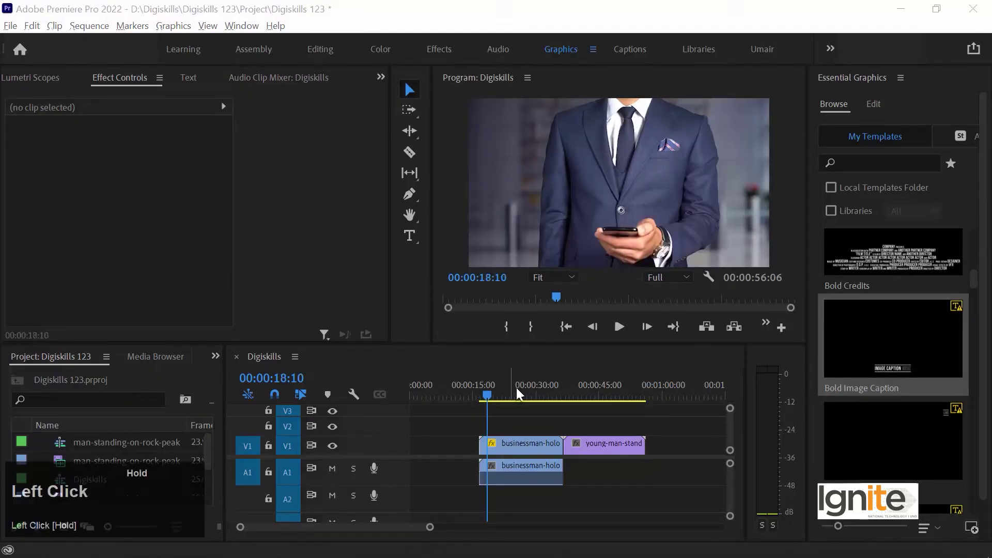
pyautogui.click(514, 394)
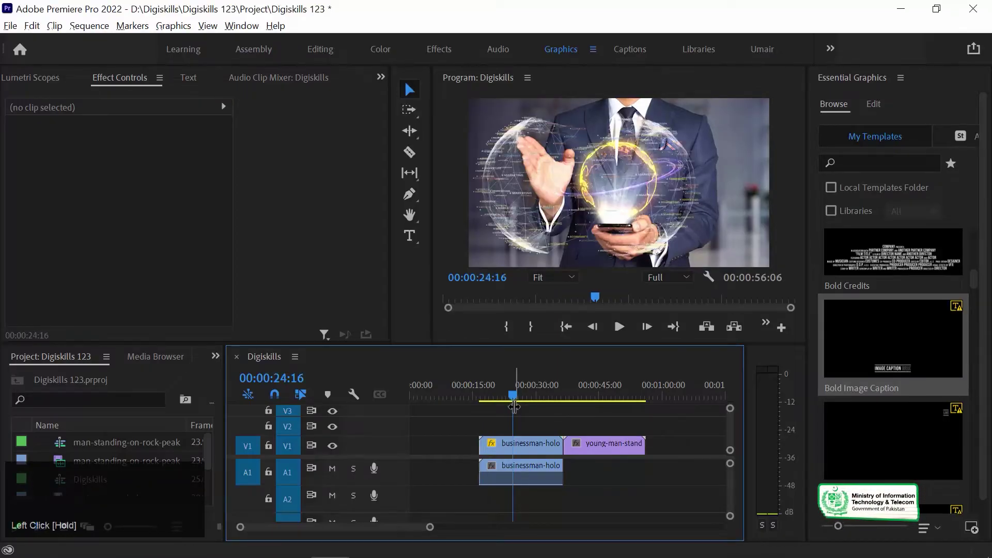
pyautogui.click(456, 390)
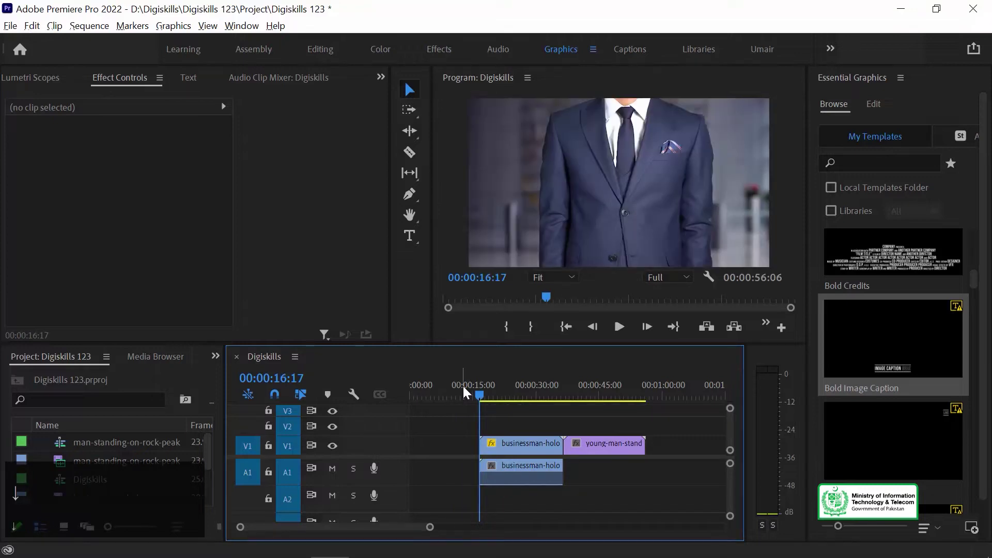
pyautogui.press('i')
pyautogui.click(553, 387)
pyautogui.press('o')
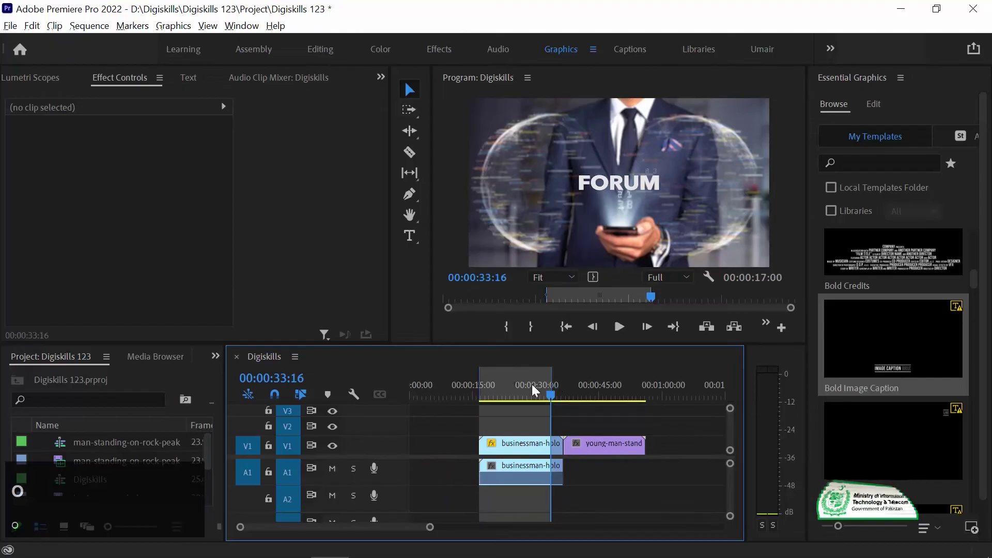
pyautogui.moveTo(500, 386); pyautogui.dragTo(591, 383)
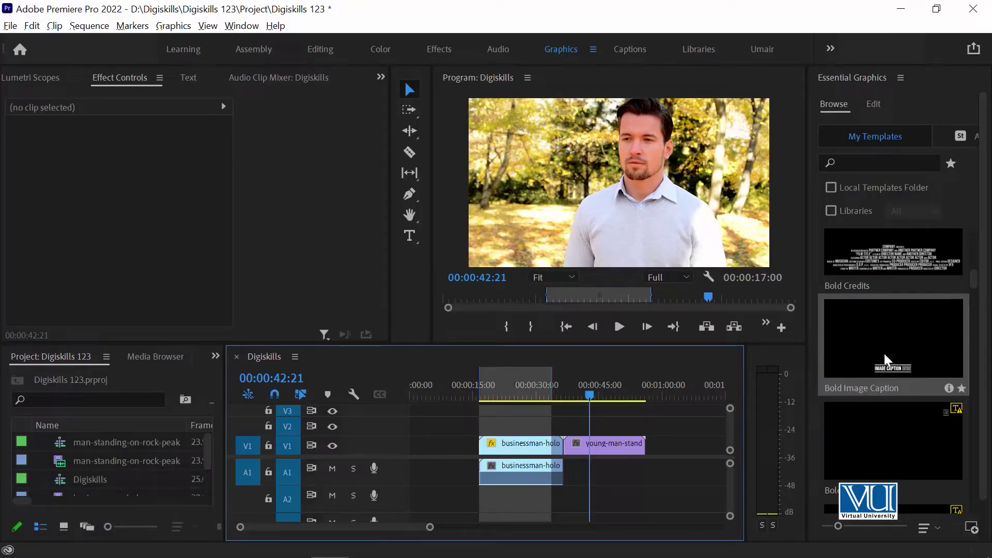
pyautogui.press('o')
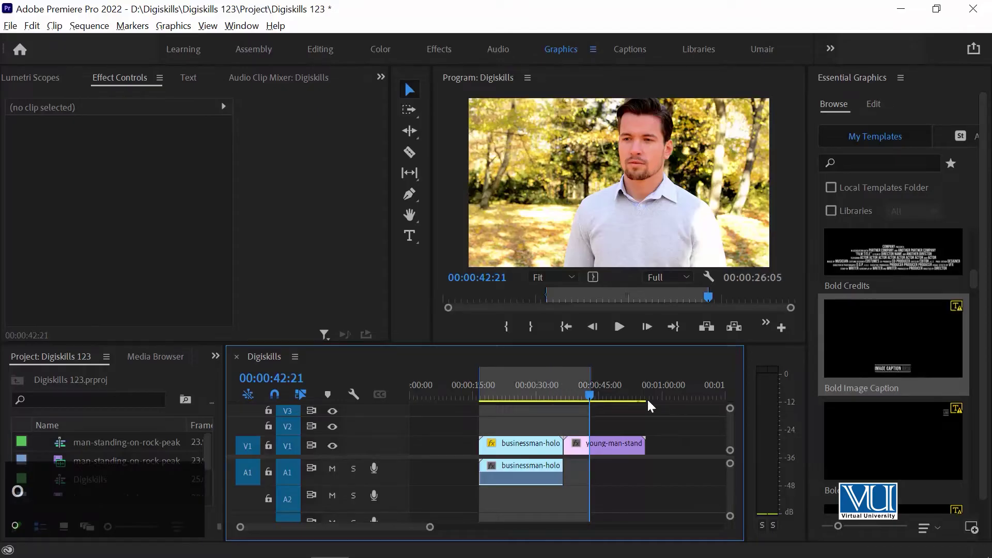
pyautogui.moveTo(543, 395); pyautogui.dragTo(480, 394)
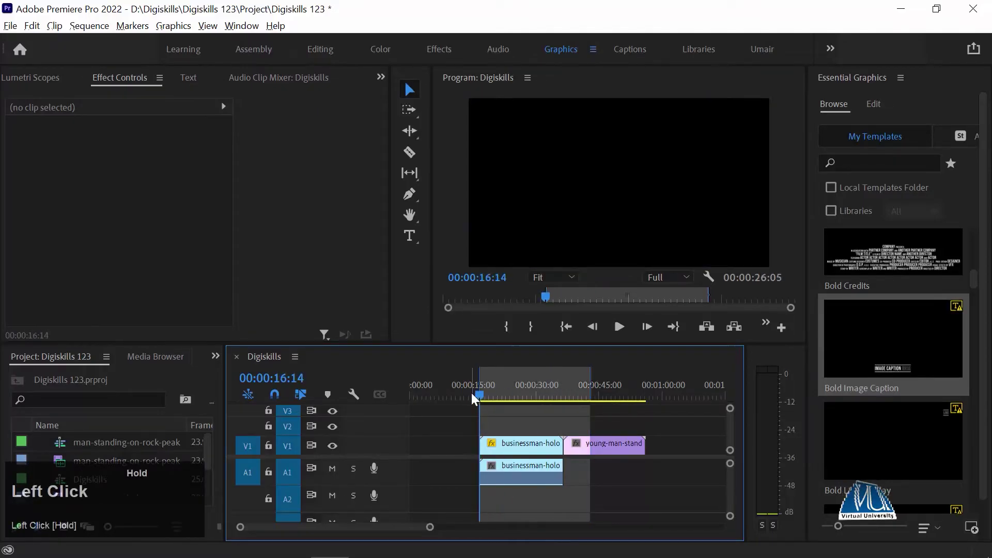
# Place the Bold Image Caption template on track V2 above the young-man clip, starting at the out point, and go to its start.
pyautogui.moveTo(908, 337)
pyautogui.mouseDown()
pyautogui.moveTo(637, 403)
pyautogui.moveTo(628, 424)
pyautogui.moveTo(604, 428)
pyautogui.mouseUp()
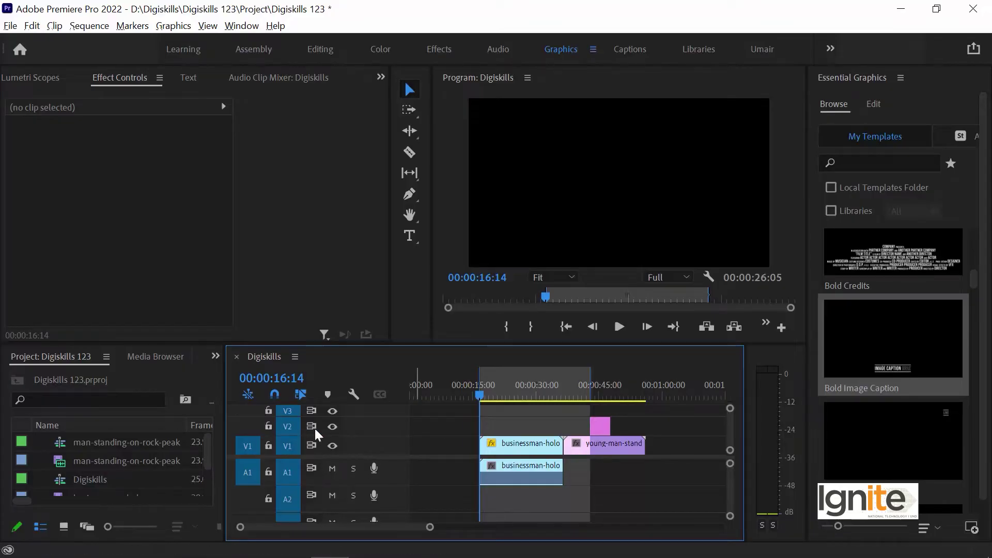
pyautogui.click(596, 397)
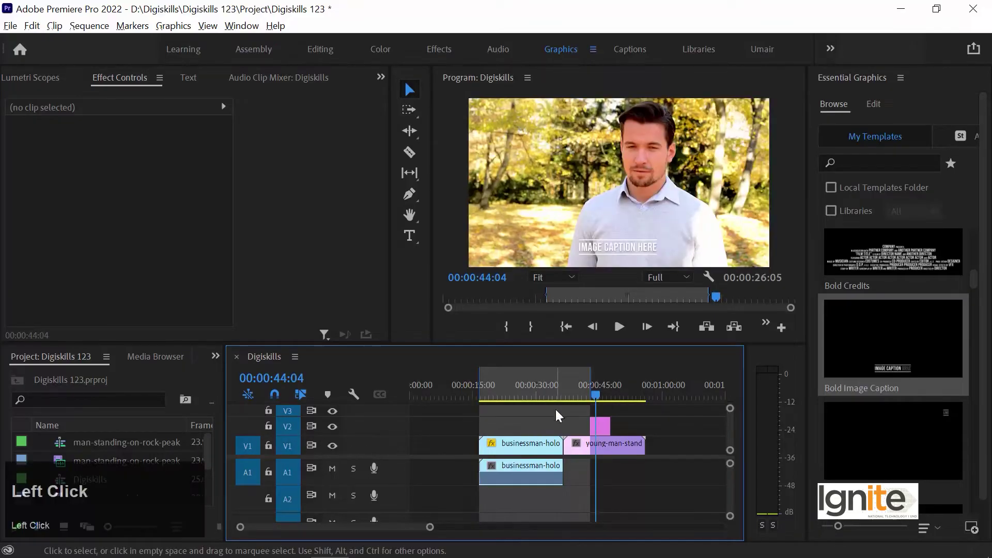
pyautogui.press('=')
pyautogui.press('Up')
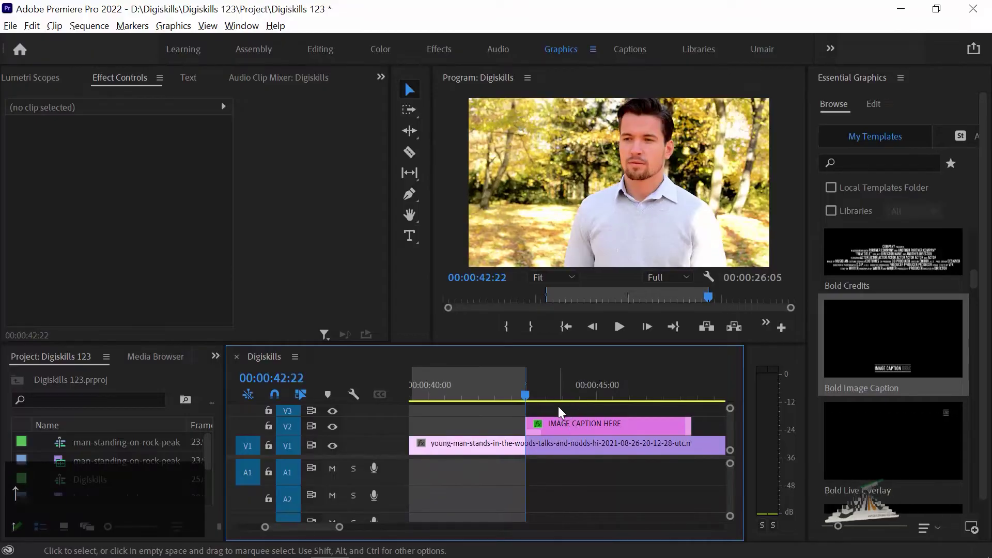
# Play back the caption's animation from its start, then park the playhead on it at 00:00:44:14.
pyautogui.press('space')
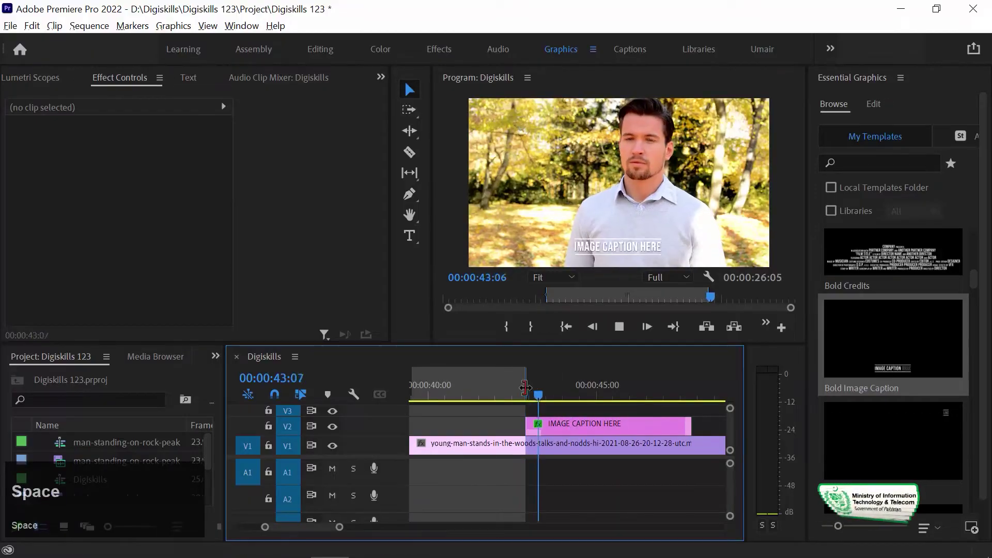
pyautogui.press('space')
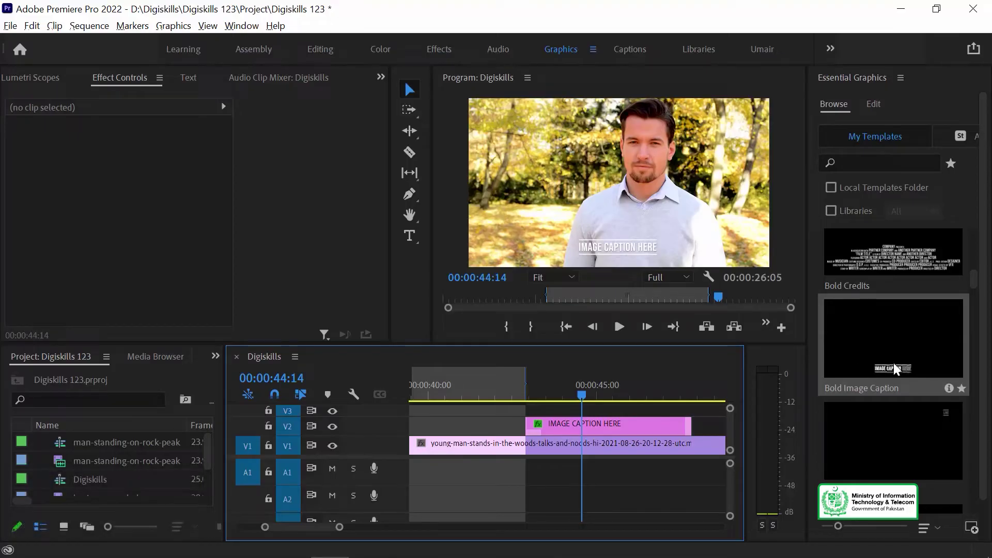
pyautogui.moveTo(537, 381); pyautogui.dragTo(531, 384)
pyautogui.press('space')
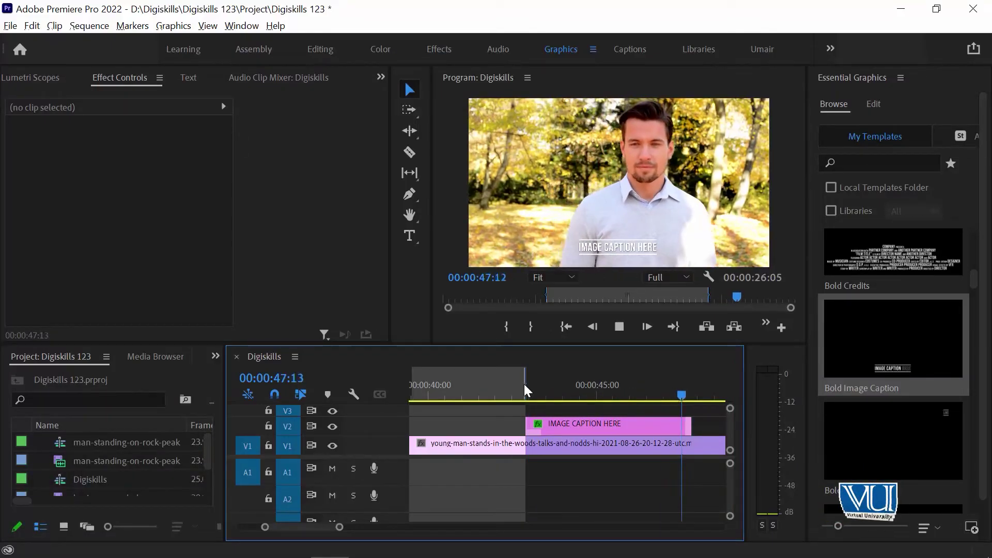
pyautogui.press('space')
pyautogui.click(584, 383)
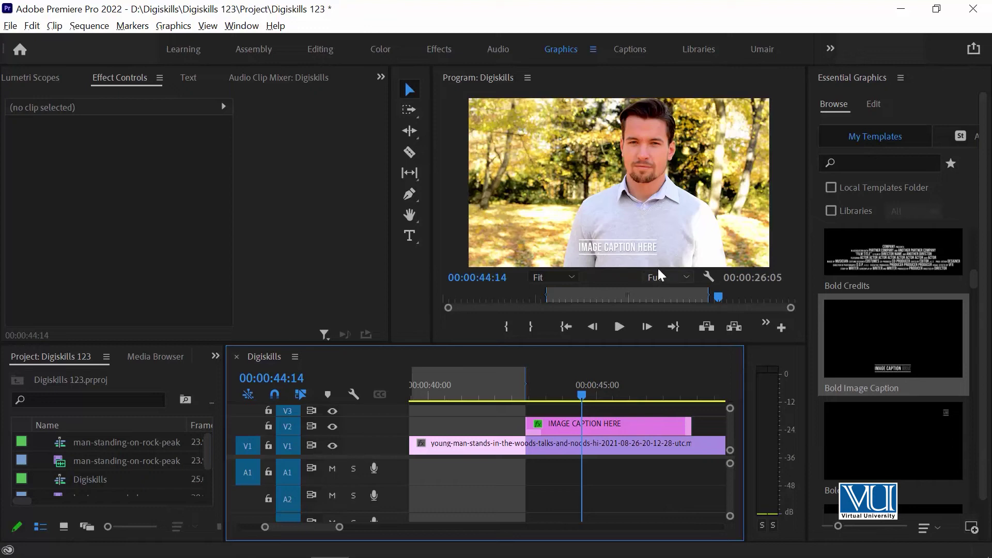
# Replace the IMAGE CAPTION HERE text of the caption graphic on V2 with "Lecture No 54".
pyautogui.click(642, 426)
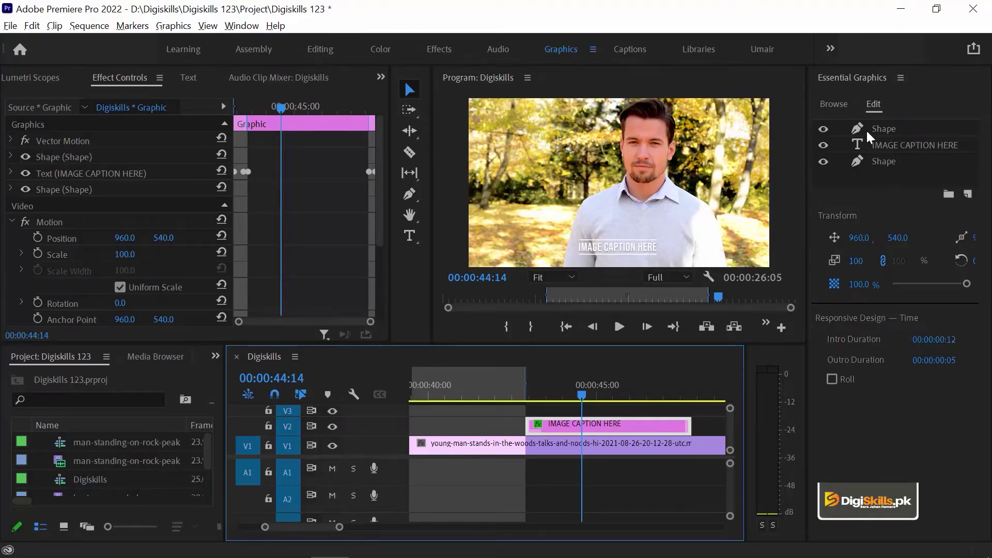
pyautogui.click(897, 147)
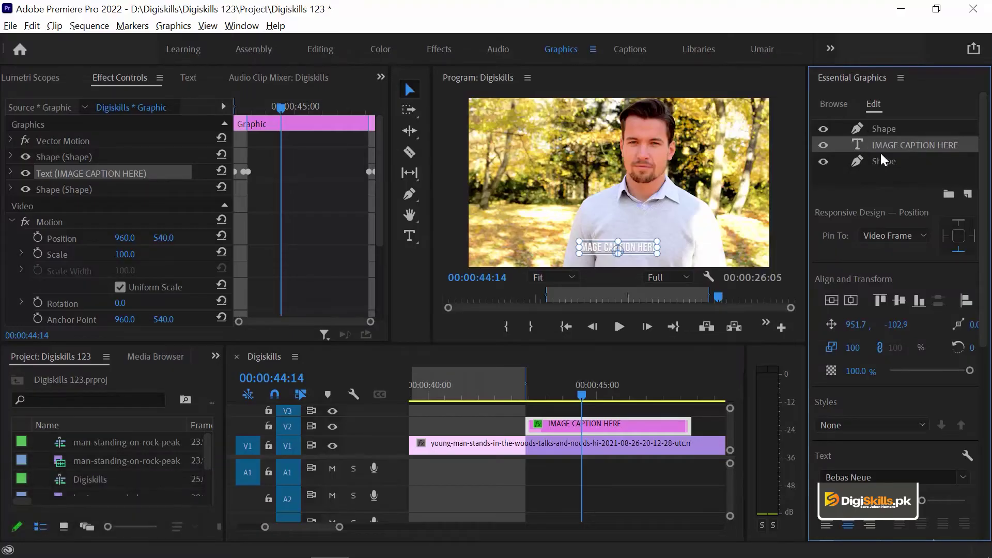
pyautogui.click(935, 145)
pyautogui.click(922, 147)
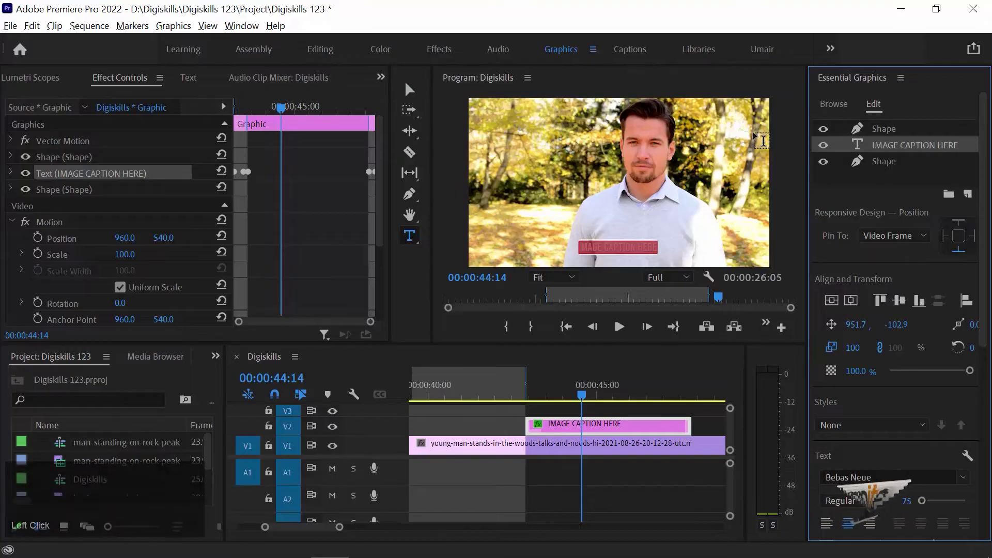
pyautogui.write('Lec')
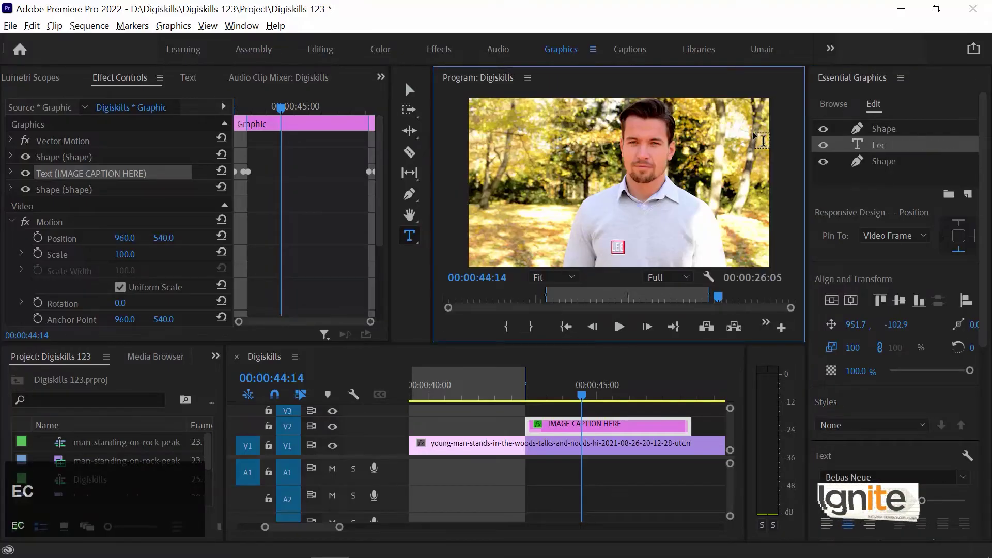
pyautogui.write('ture No 54')
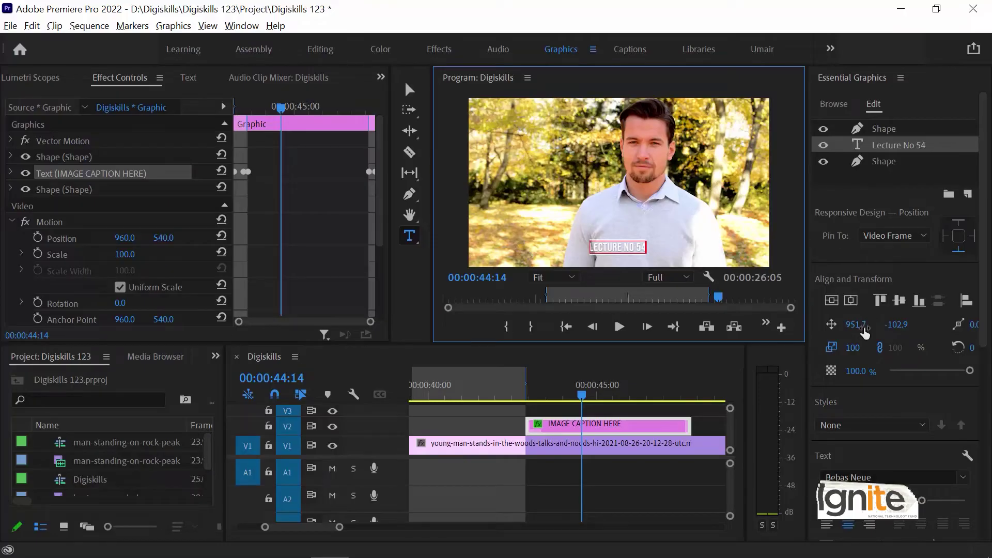
# Undo a trial centering of the "Lecture No 54" text, then move it to the frame's upper-left area at about 348, -876.
pyautogui.click(843, 304)
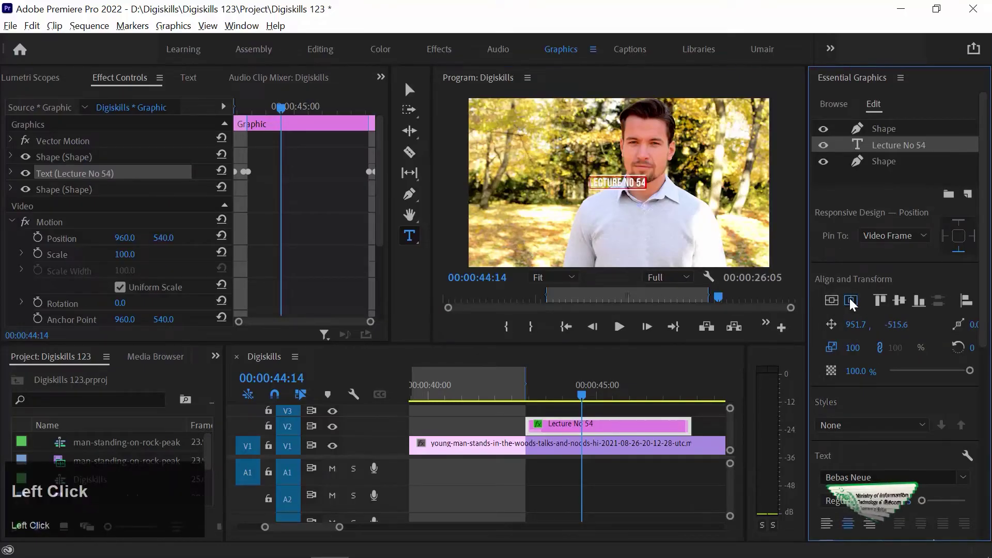
pyautogui.hotkey('ctrl', 'z')
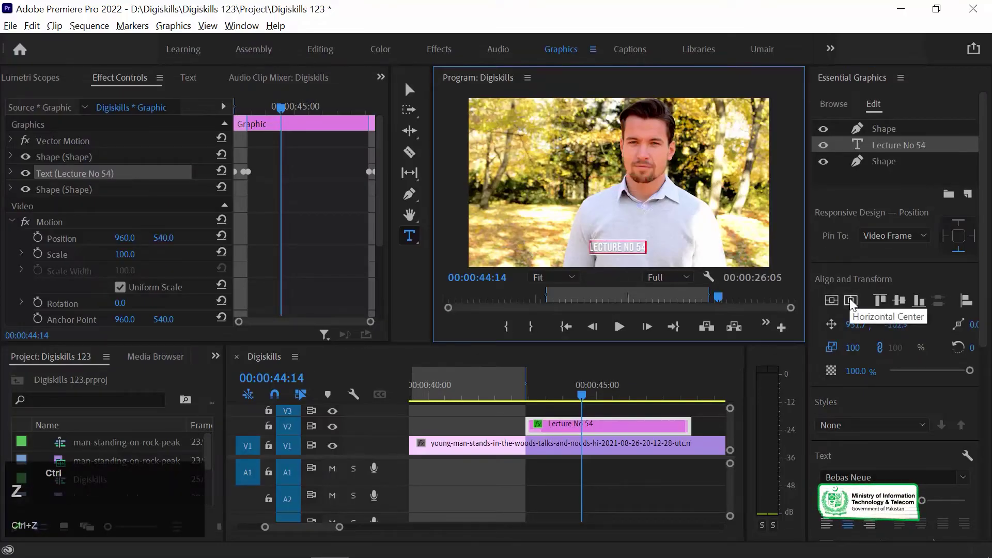
pyautogui.click(411, 91)
pyautogui.moveTo(612, 254); pyautogui.dragTo(515, 132)
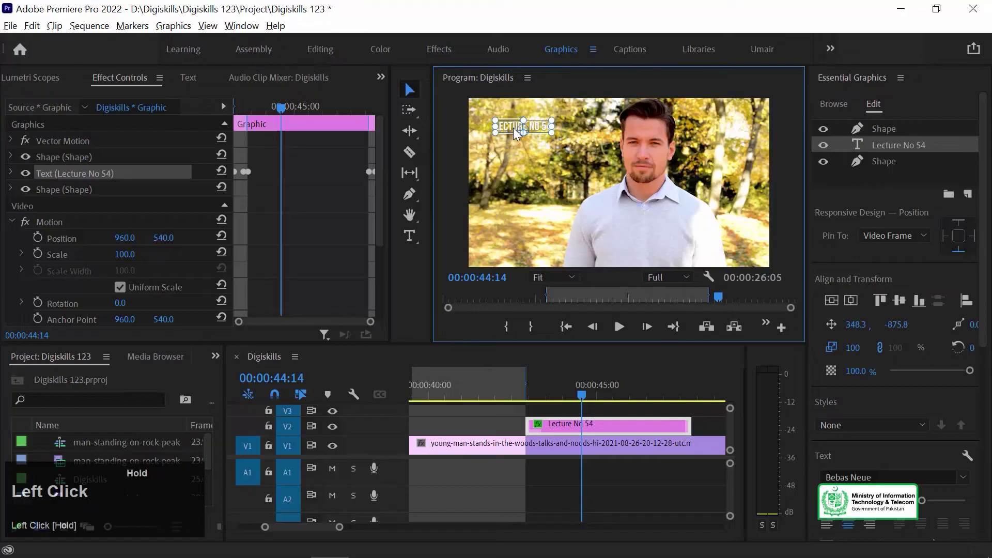
# Play back the "Lecture No 54" caption from its start in an enlarged program view.
pyautogui.moveTo(536, 392); pyautogui.dragTo(528, 389)
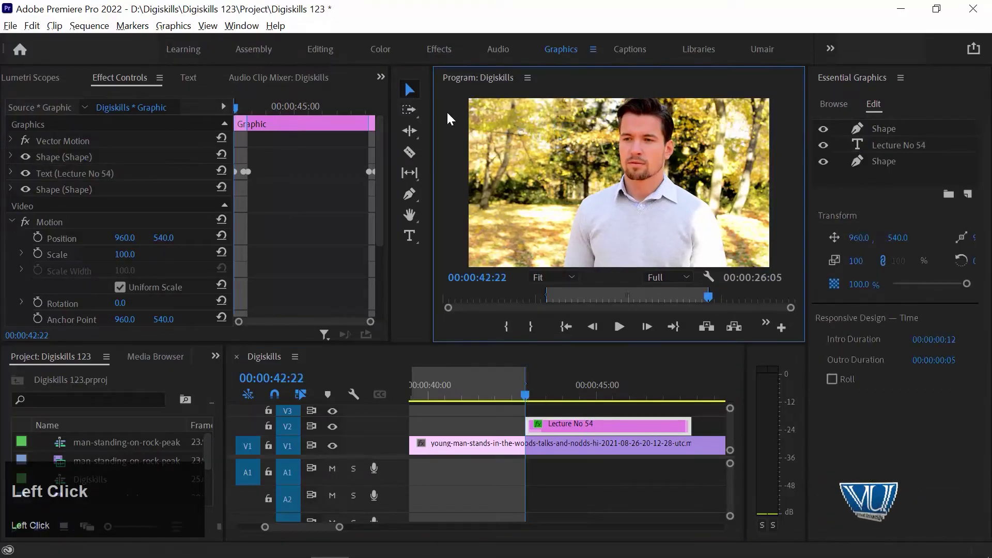
pyautogui.press('`')
pyautogui.press('space')
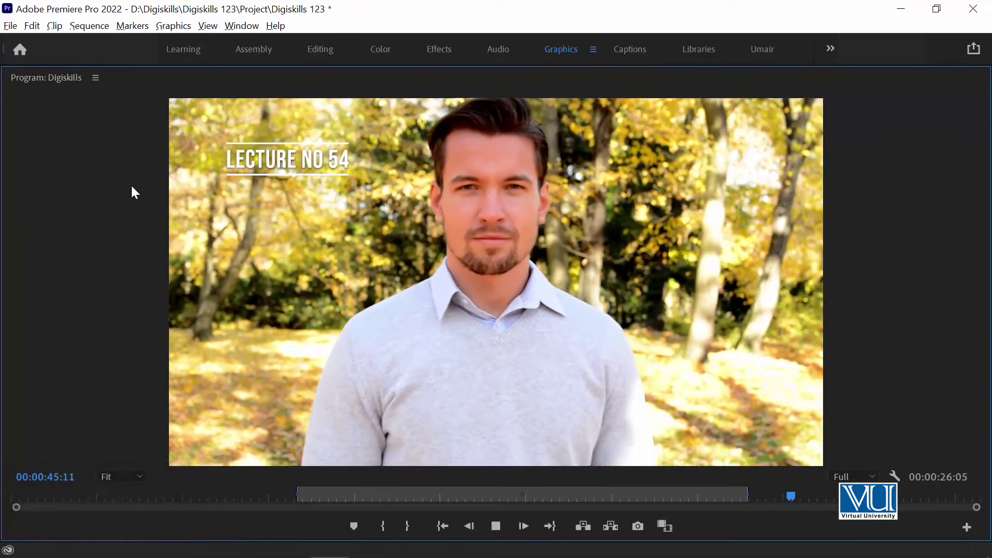
pyautogui.press('space')
pyautogui.press('`')
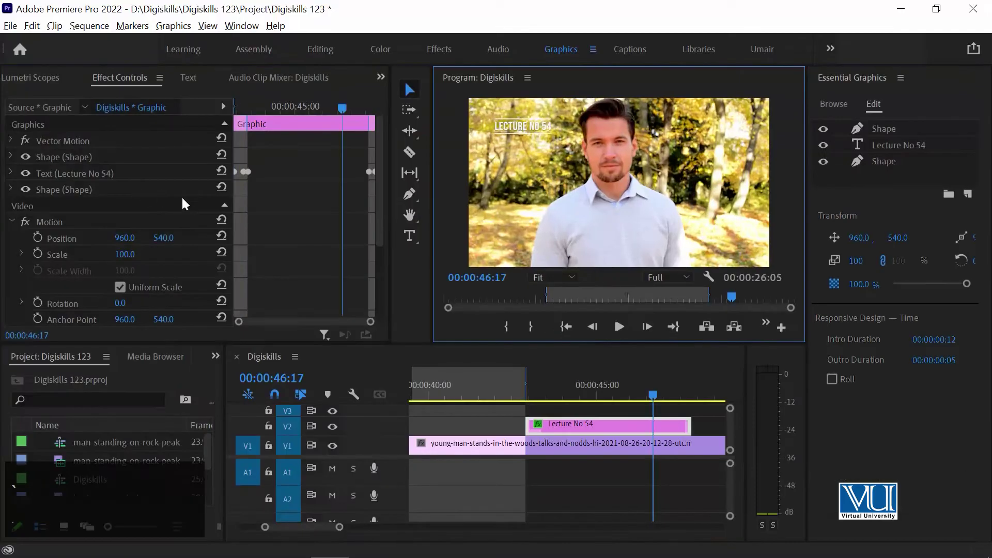
# Park the playhead on the caption at 00:00:45:09 and set the "Lecture No 54" text's font to Bernard MT Condensed.
pyautogui.moveTo(687, 388); pyautogui.dragTo(624, 392)
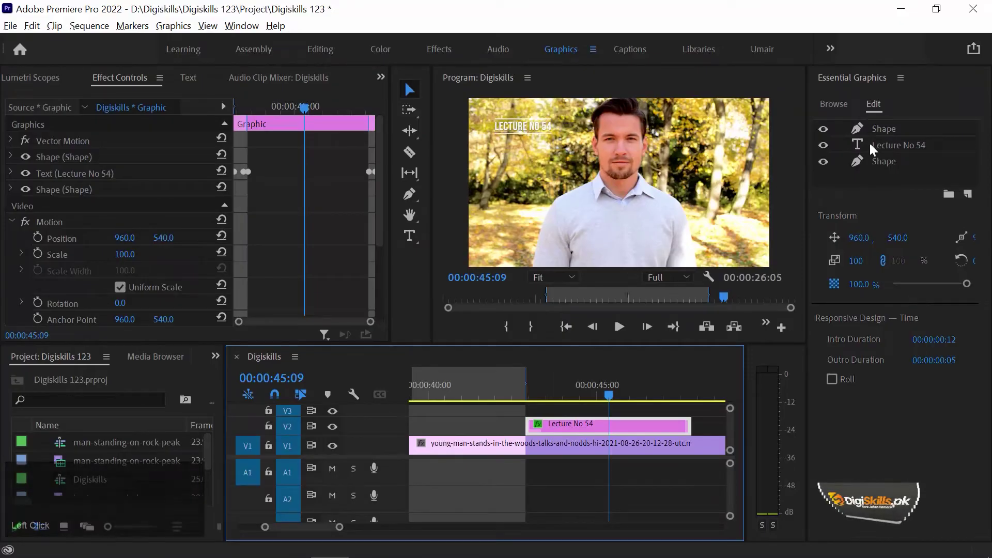
pyautogui.click(838, 145)
pyautogui.scroll(-1, 896, 465)
pyautogui.scroll(-3, 923, 448)
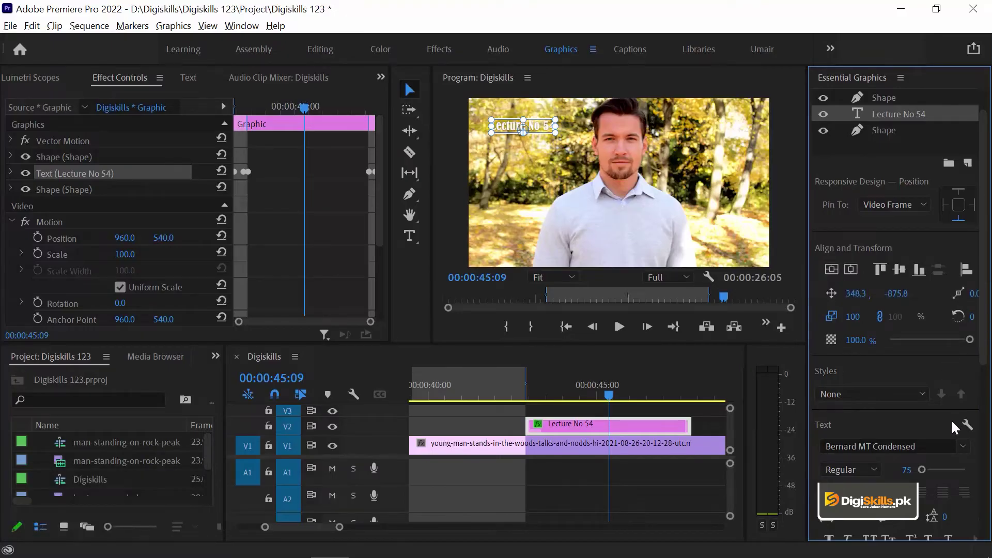
# Place the Like template on track V2 above the businessman-hologram clip, starting at 00:00:19:20.
pyautogui.click(665, 413)
pyautogui.press('-')
pyautogui.click(621, 384)
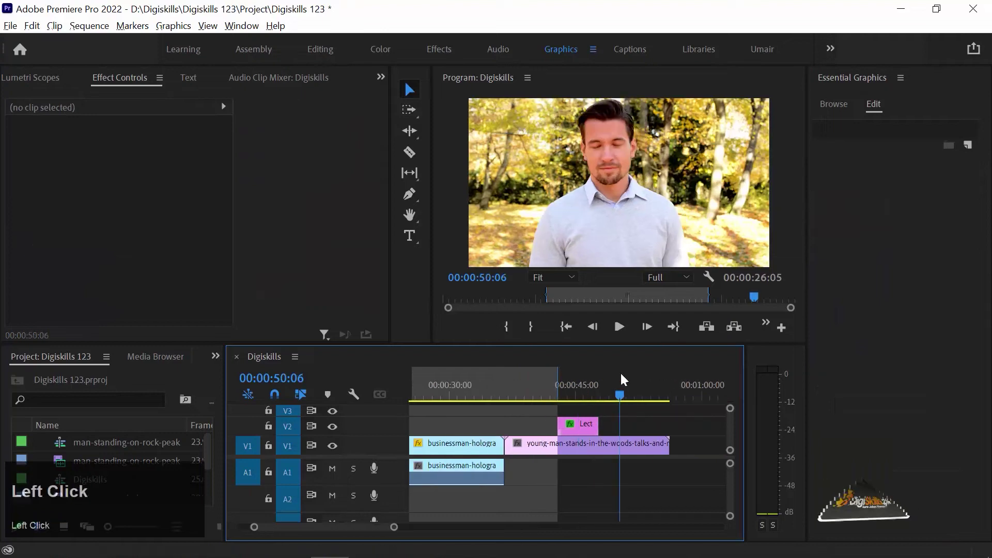
pyautogui.scroll(3, 448, 380)
pyautogui.click(476, 392)
pyautogui.scroll(2, 538, 371)
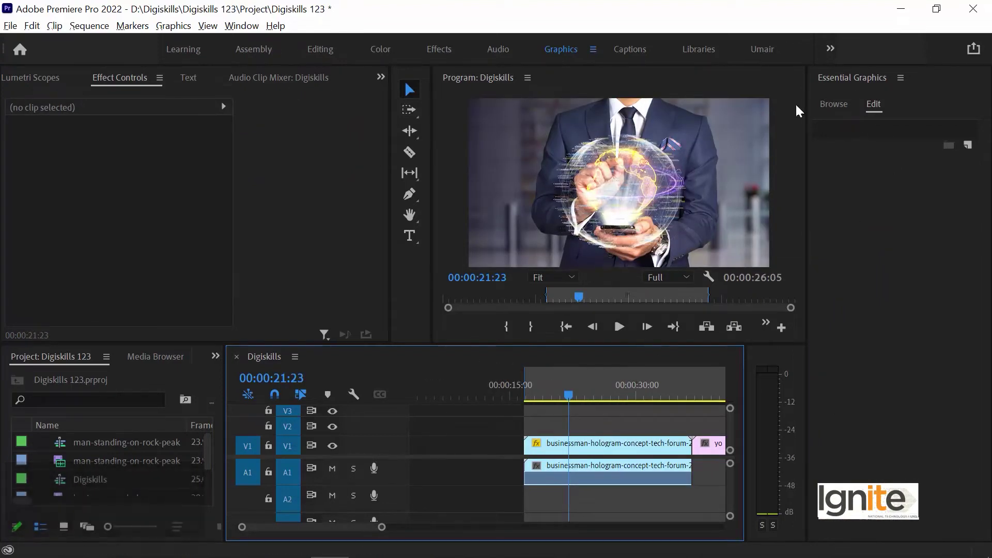
pyautogui.click(835, 105)
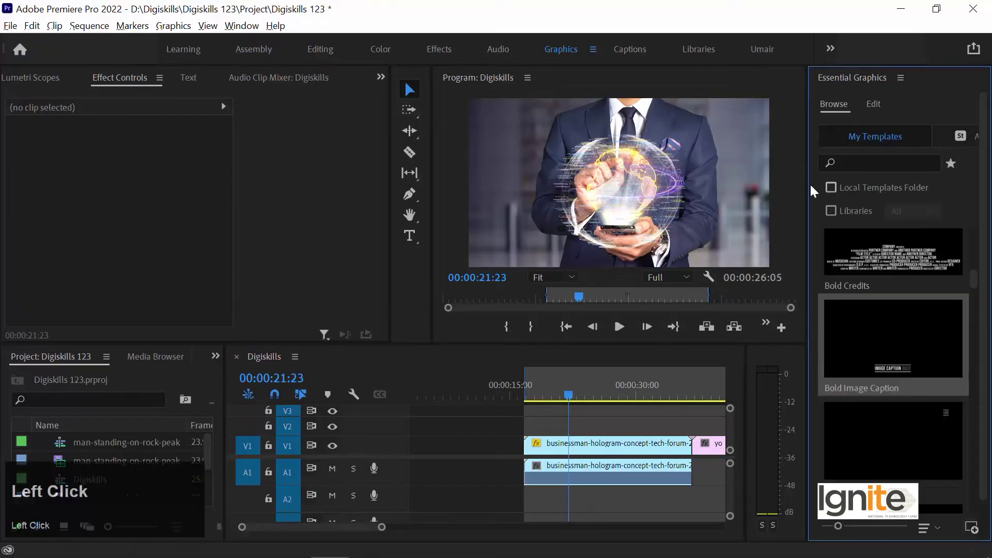
pyautogui.scroll(-2, 976, 359)
pyautogui.moveTo(976, 362); pyautogui.dragTo(974, 385)
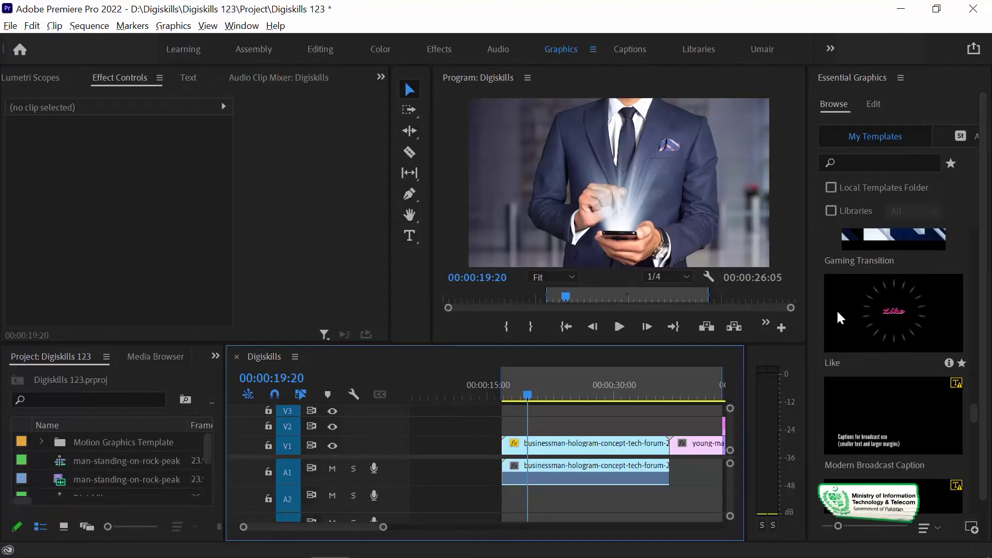
pyautogui.click(871, 312)
pyautogui.moveTo(507, 411); pyautogui.dragTo(532, 425)
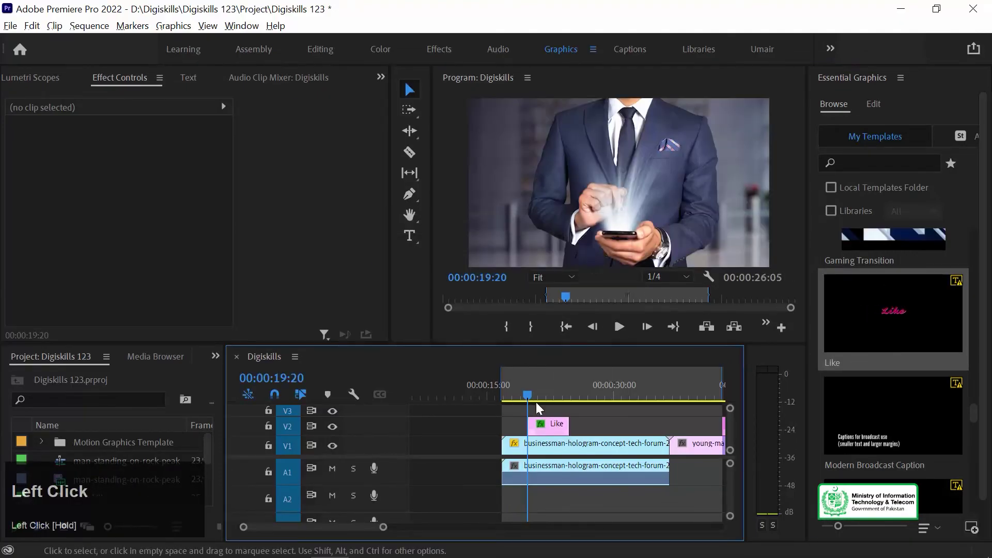
# Play back the Like graphic over the businessman clip, then return the playhead to 00:00:19:11.
pyautogui.click(528, 394)
pyautogui.press('space')
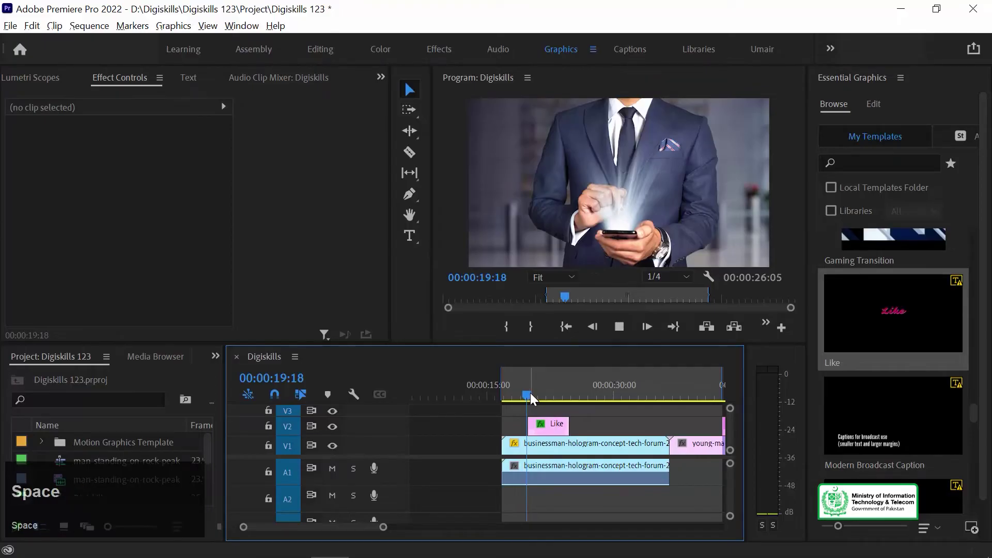
pyautogui.press('space')
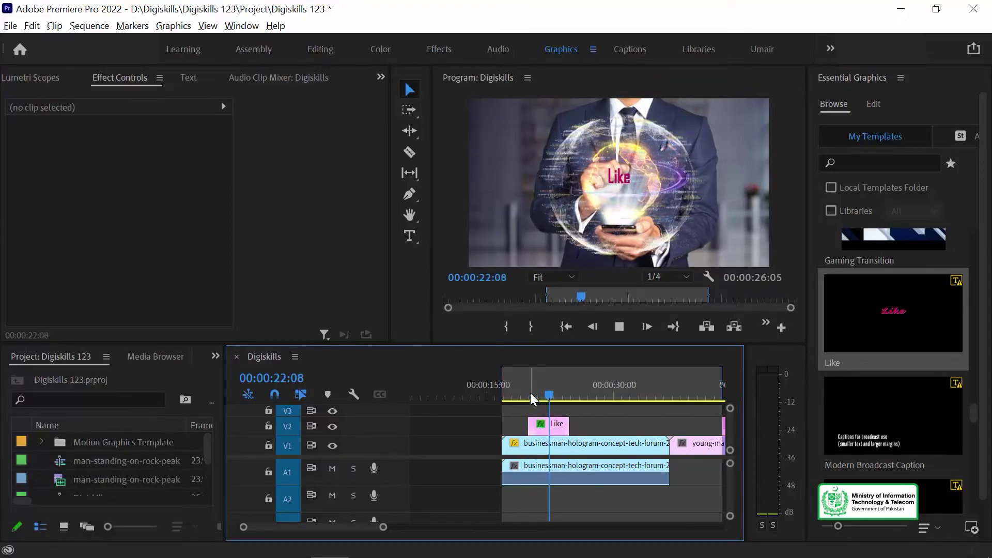
pyautogui.moveTo(532, 394); pyautogui.dragTo(525, 393)
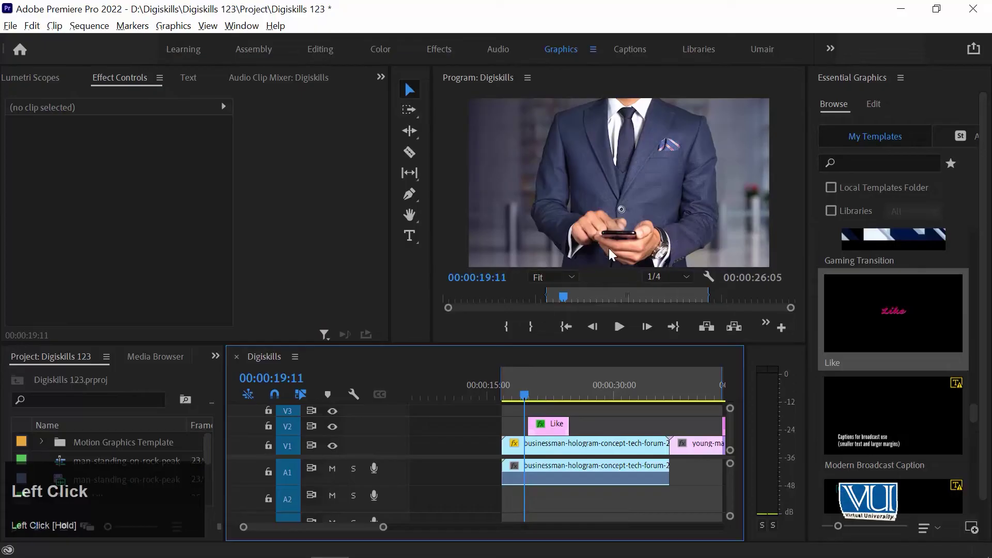
# Move the Like graphic on V2 into the empty stretch before the businessman clip and park the playhead at 00:00:10:05.
pyautogui.moveTo(550, 425); pyautogui.dragTo(470, 425)
pyautogui.moveTo(457, 390); pyautogui.dragTo(449, 392)
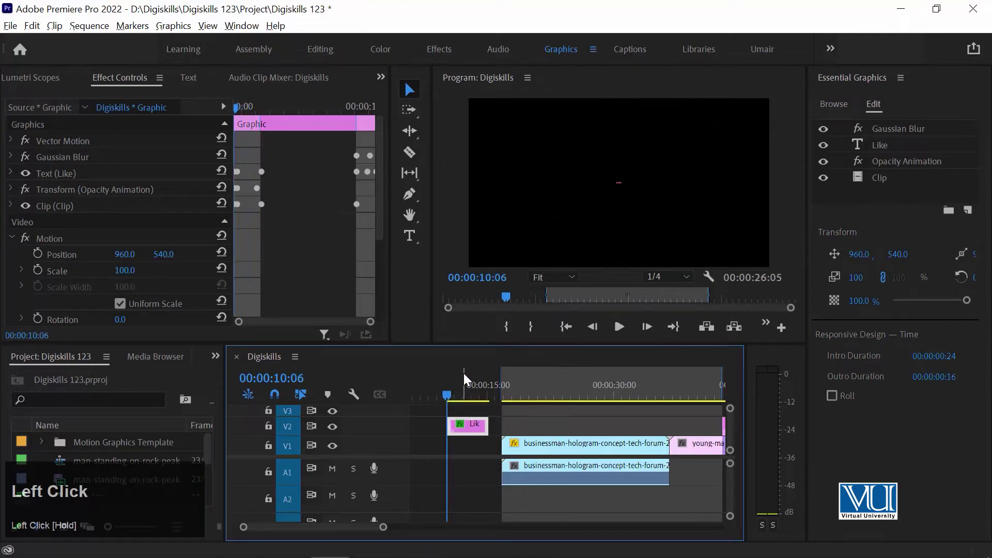
pyautogui.press('Left')
pyautogui.click(443, 207)
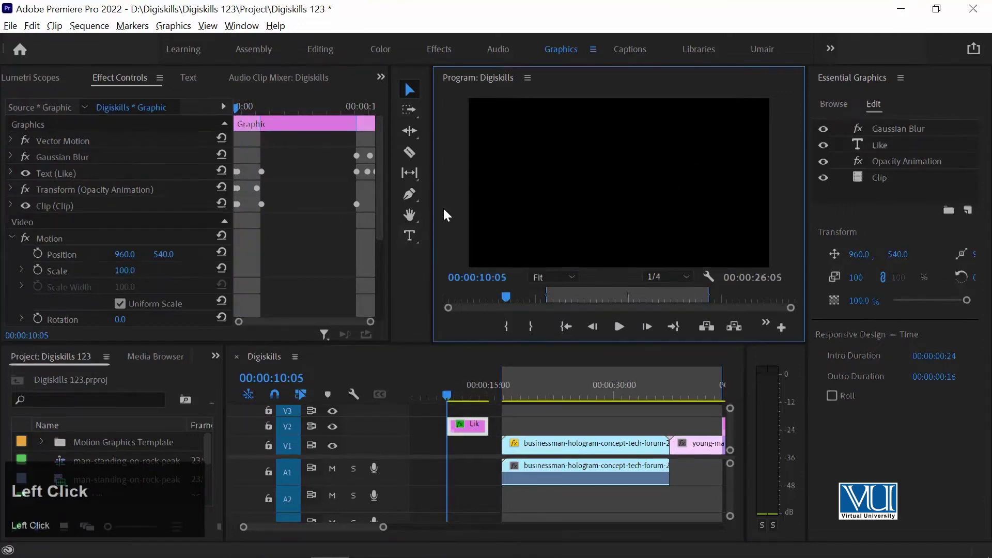
# Play the Like animation on its own in an enlarged view, then scrub its intro frames up to 00:00:10:16.
pyautogui.press('`')
pyautogui.press('space')
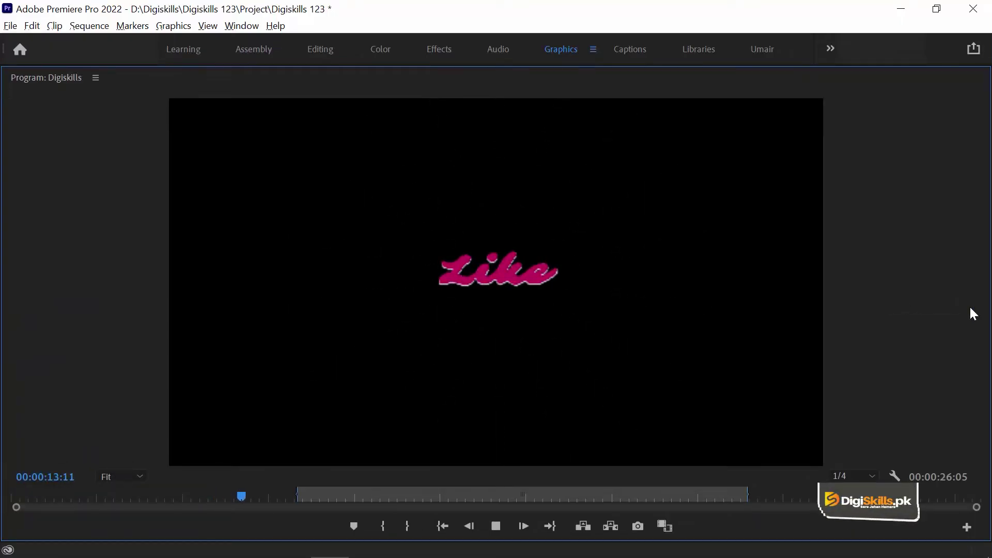
pyautogui.press('space')
pyautogui.press('`')
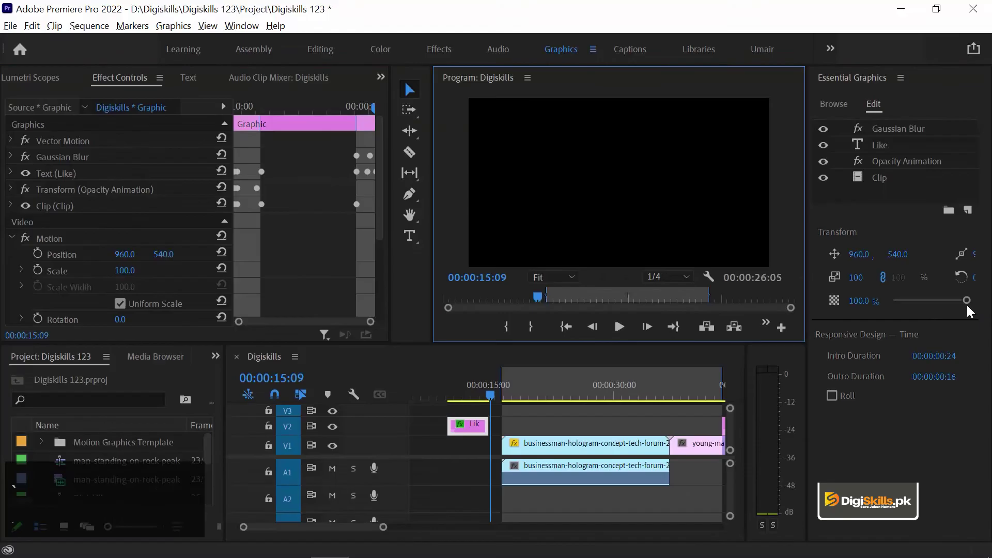
pyautogui.moveTo(448, 395); pyautogui.dragTo(451, 394)
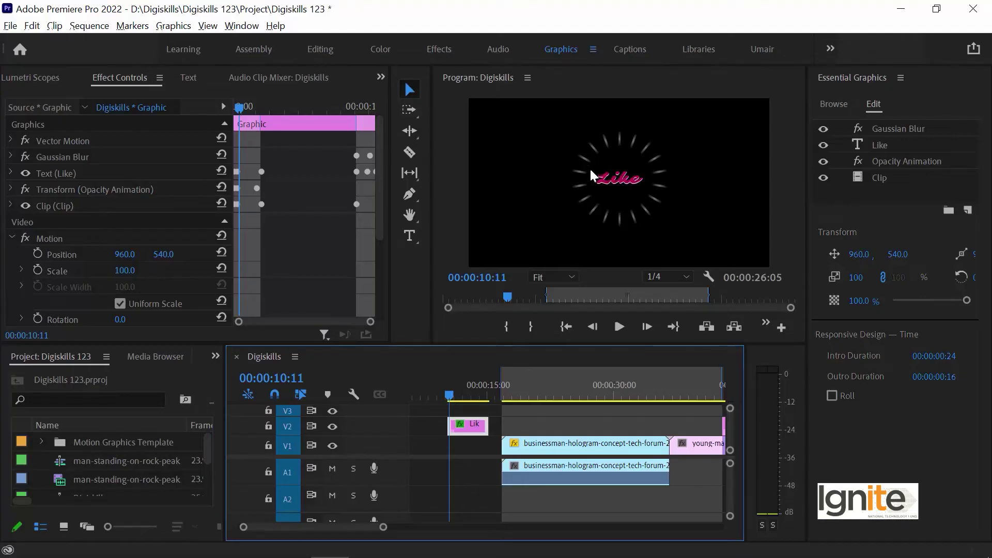
pyautogui.moveTo(452, 394); pyautogui.dragTo(455, 394)
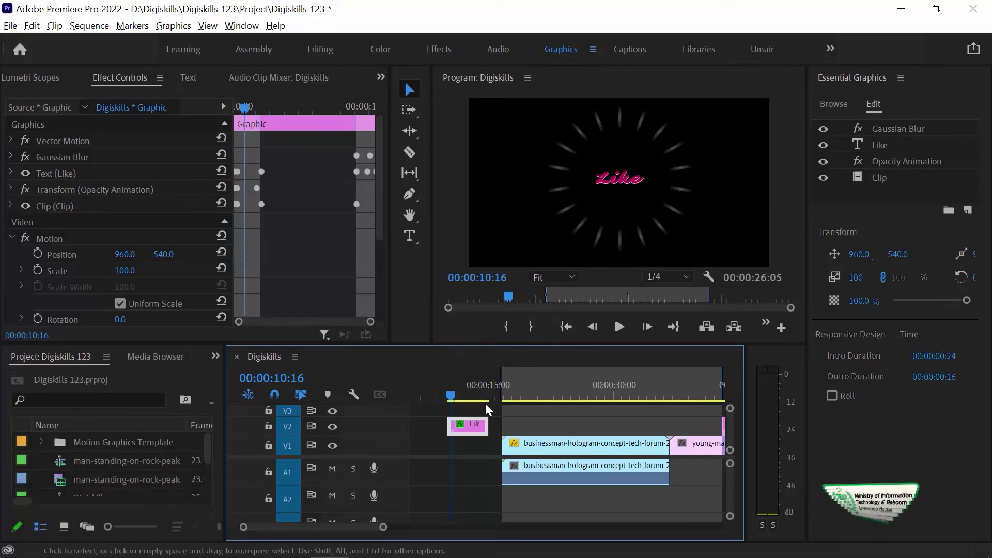
# Move the Like graphic on V2 back above the businessman clip, starting at 00:00:18:09, and park the playhead at 00:00:19:11.
pyautogui.click(515, 394)
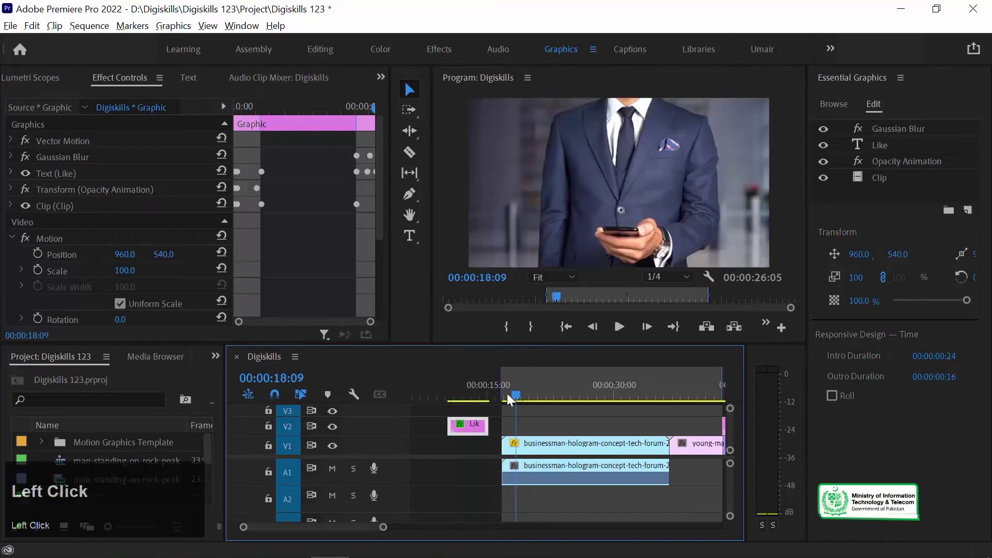
pyautogui.moveTo(472, 426); pyautogui.dragTo(544, 429)
pyautogui.moveTo(517, 388); pyautogui.dragTo(526, 389)
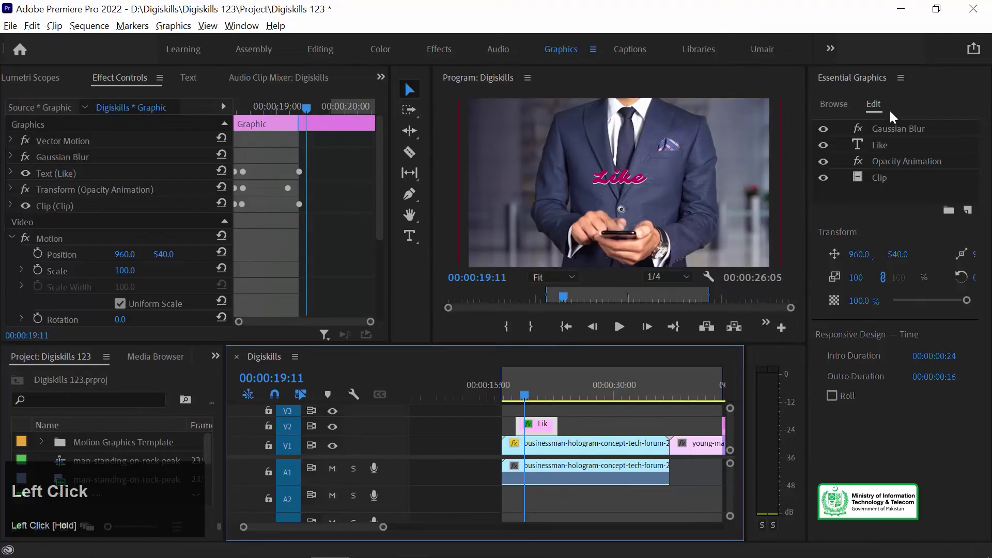
# Replace the Like text of the graphic with "WOW".
pyautogui.click(875, 149)
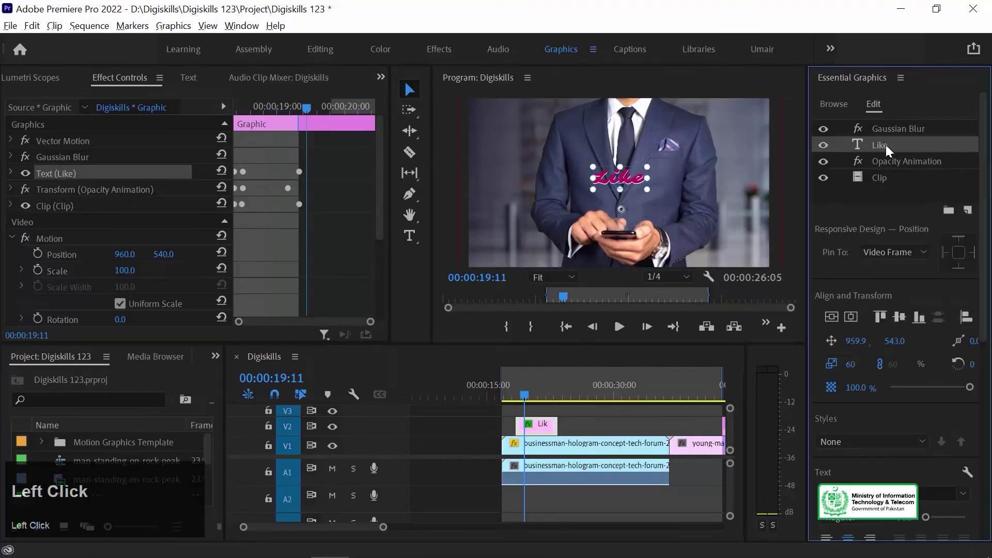
pyautogui.doubleClick(885, 143)
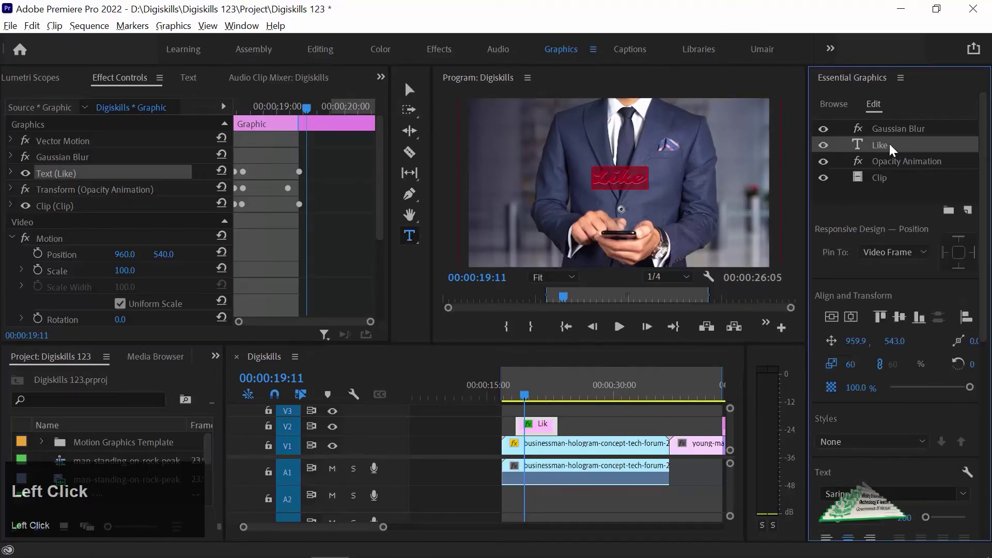
pyautogui.press('shift')
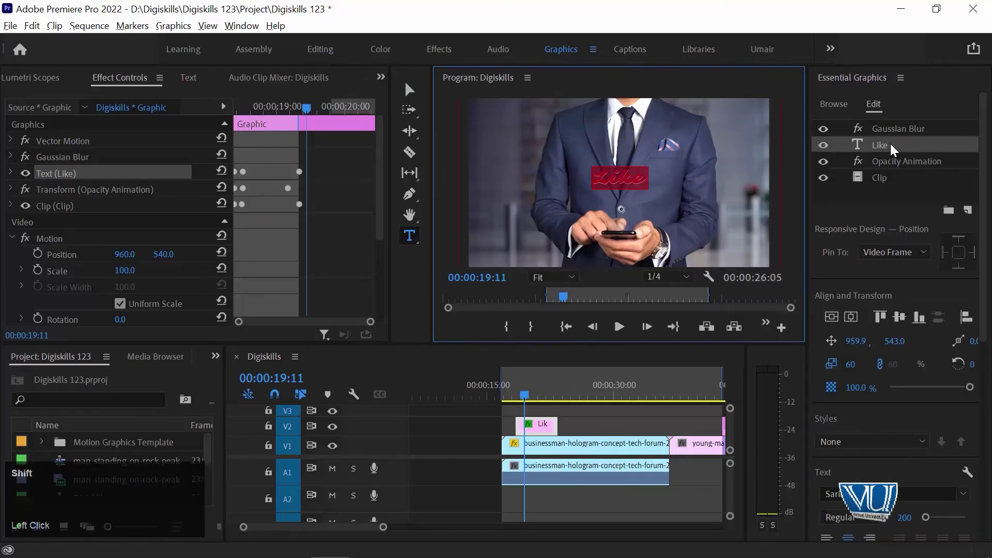
pyautogui.write('WOW')
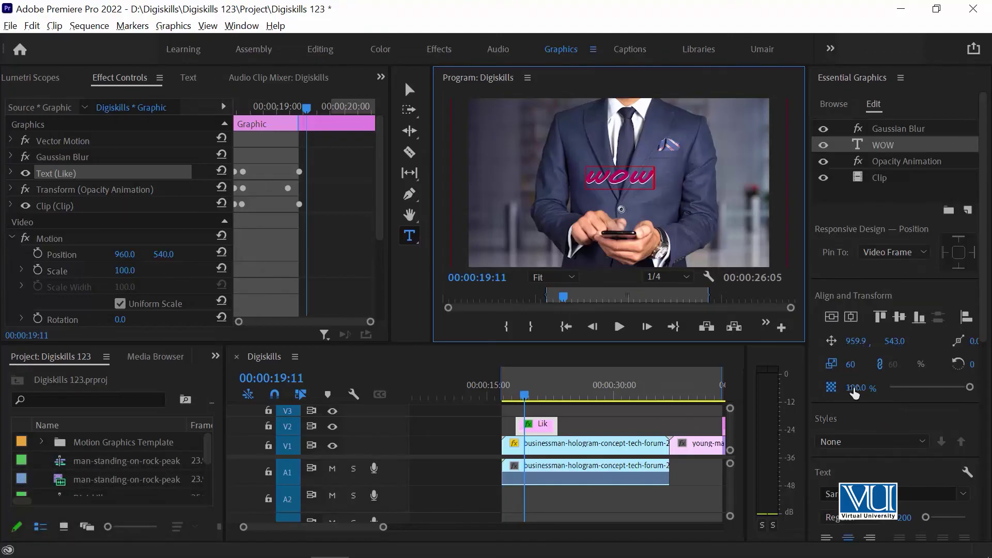
# Enlarge the WOW text to span most of the man's torso and set its font to Segoe Script.
pyautogui.click(606, 207)
pyautogui.scroll(-2, 889, 496)
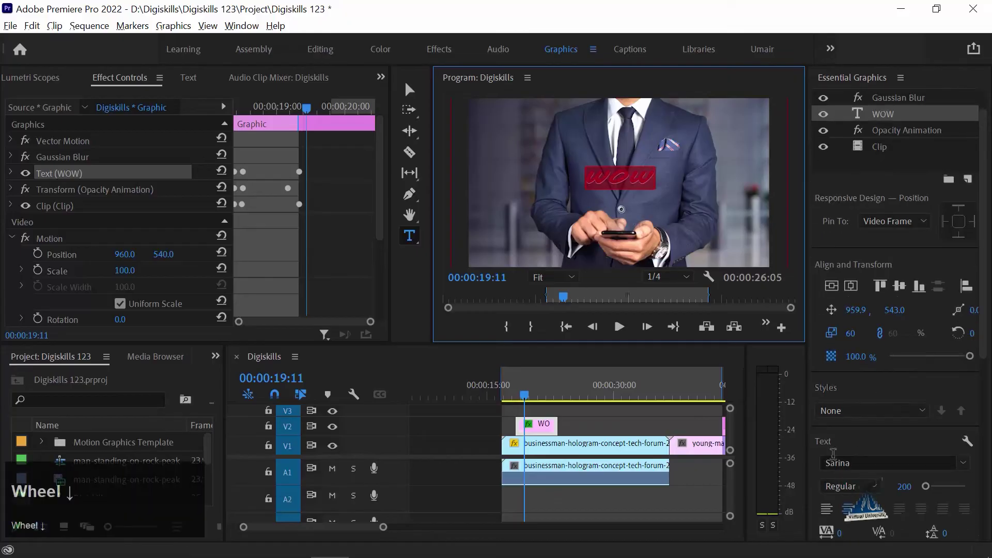
pyautogui.moveTo(930, 484); pyautogui.dragTo(936, 486)
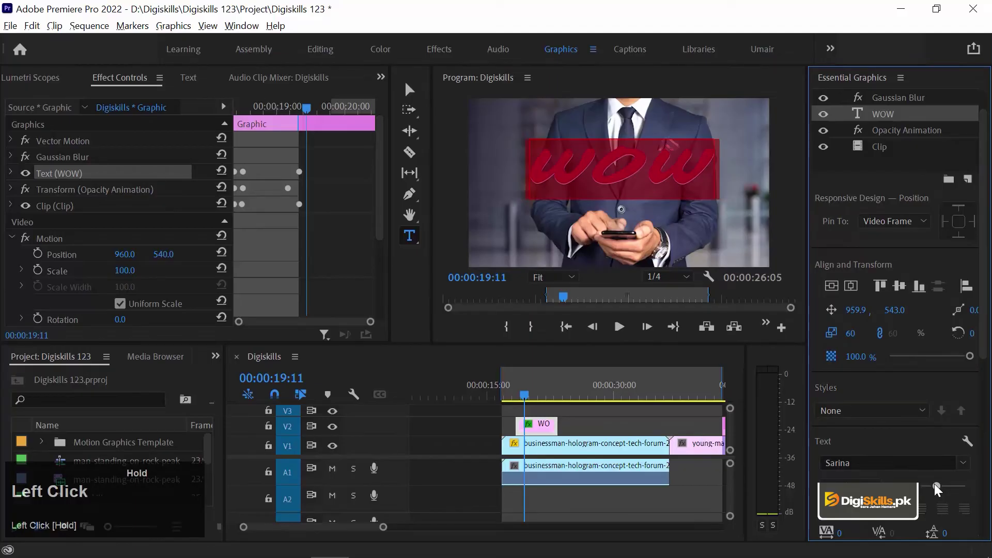
pyautogui.click(965, 467)
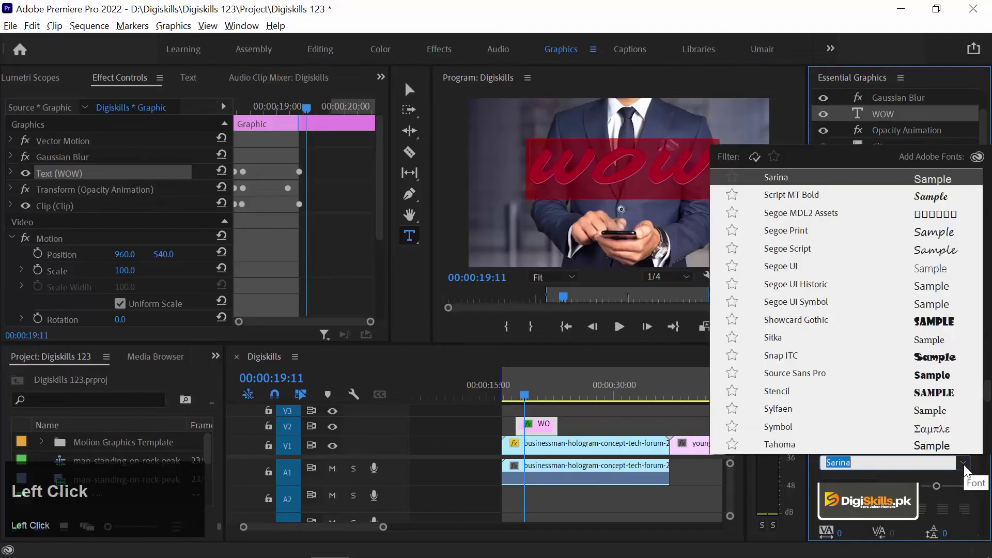
pyautogui.click(776, 250)
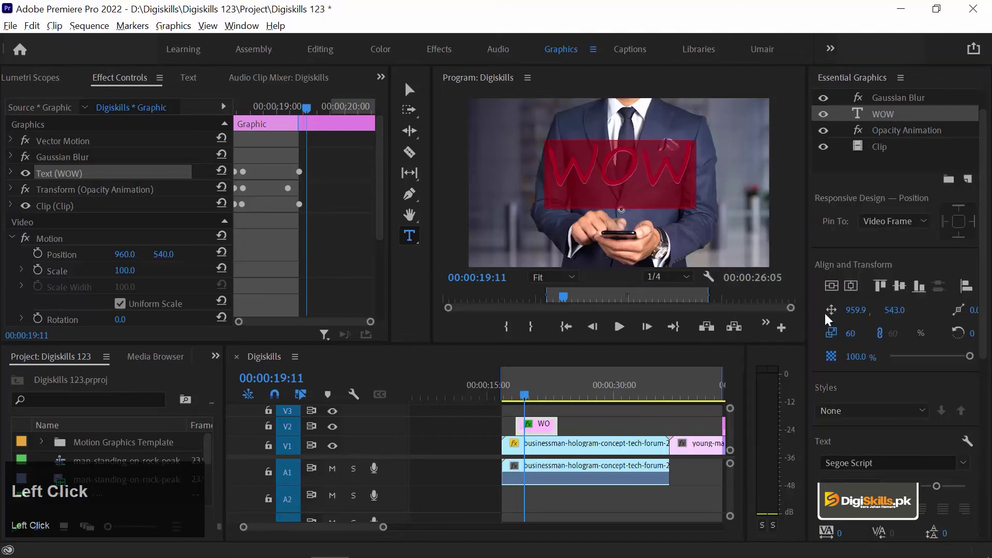
# Play back the WOW graphic over the businessman clip from 00:00:18:06.
pyautogui.click(895, 422)
pyautogui.moveTo(517, 394); pyautogui.dragTo(516, 393)
pyautogui.click(533, 403)
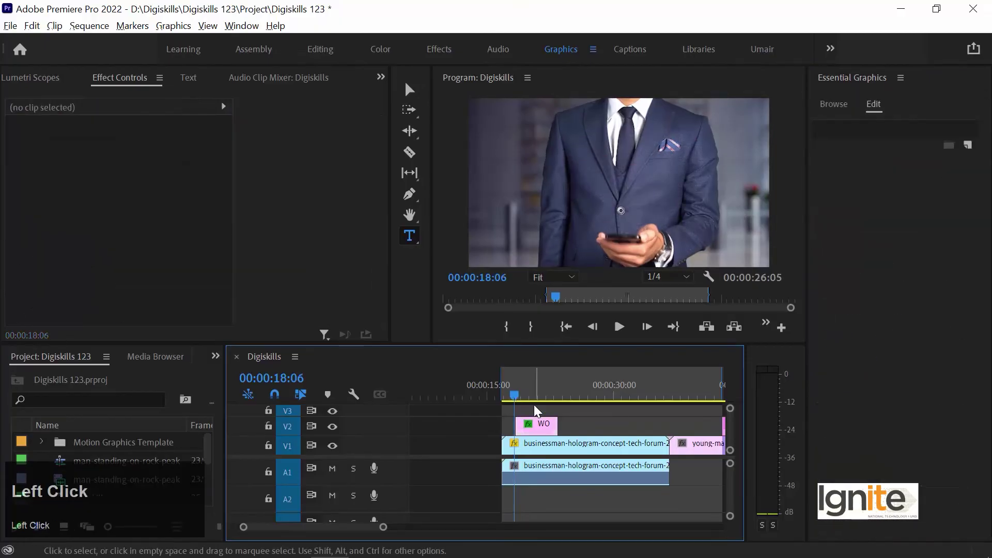
pyautogui.press('space')
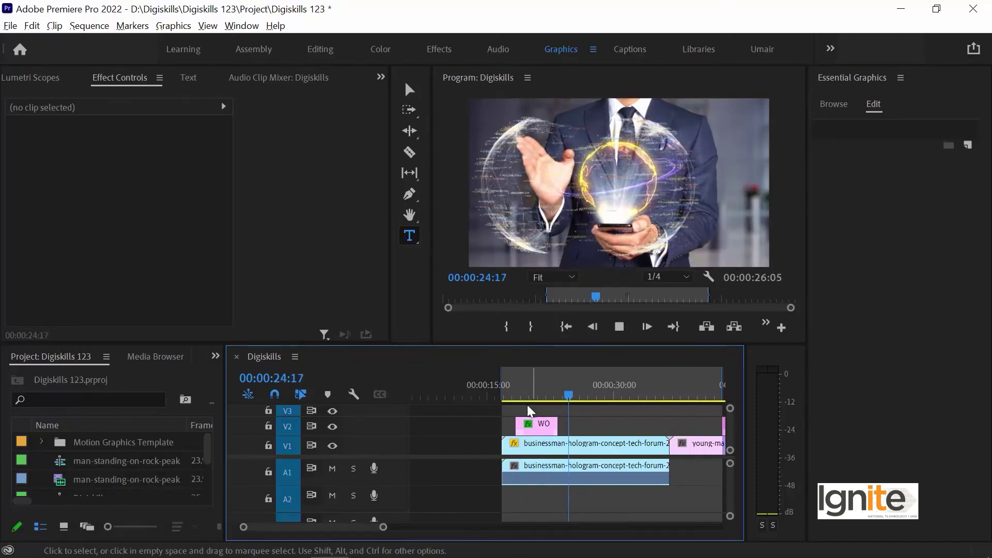
pyautogui.press('space')
# Shift the WOW graphic on V2 to start just before the 00:00:20:00 mark.
pyautogui.moveTo(640, 391); pyautogui.dragTo(583, 425)
pyautogui.press('=')
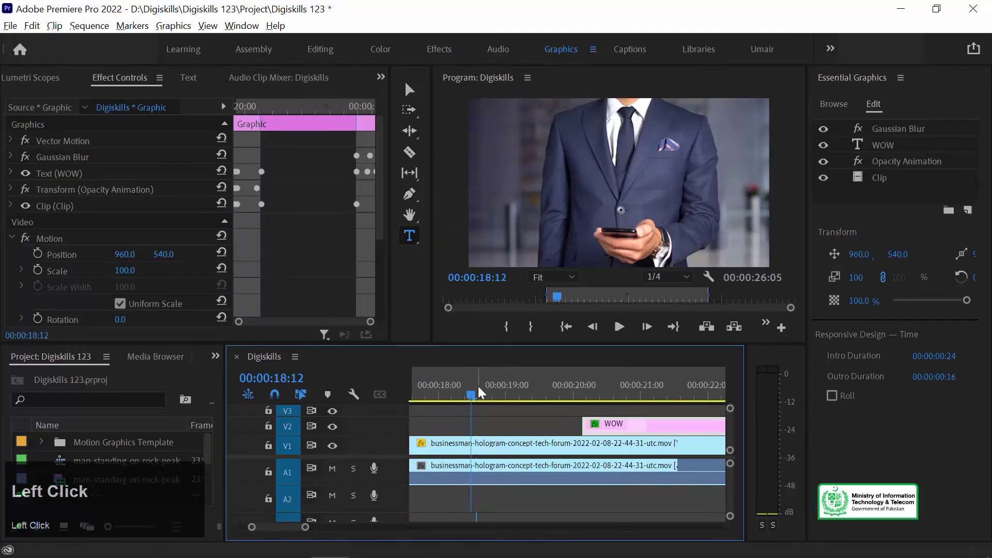
pyautogui.moveTo(526, 387); pyautogui.dragTo(536, 387)
pyautogui.moveTo(621, 425); pyautogui.dragTo(564, 425)
# Play back the repositioned WOW graphic from 00:00:18:01.
pyautogui.moveTo(535, 391); pyautogui.dragTo(441, 394)
pyautogui.press('-')
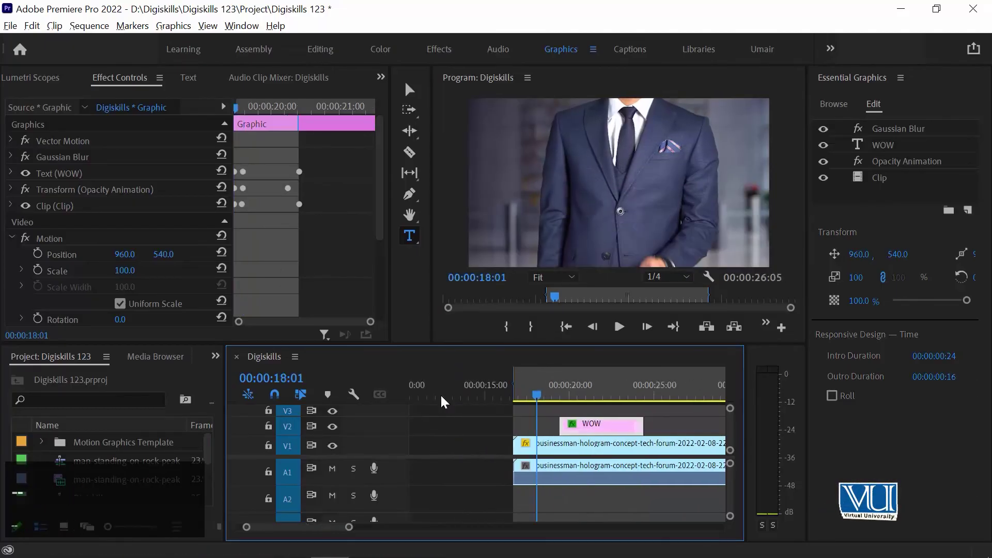
pyautogui.press('space')
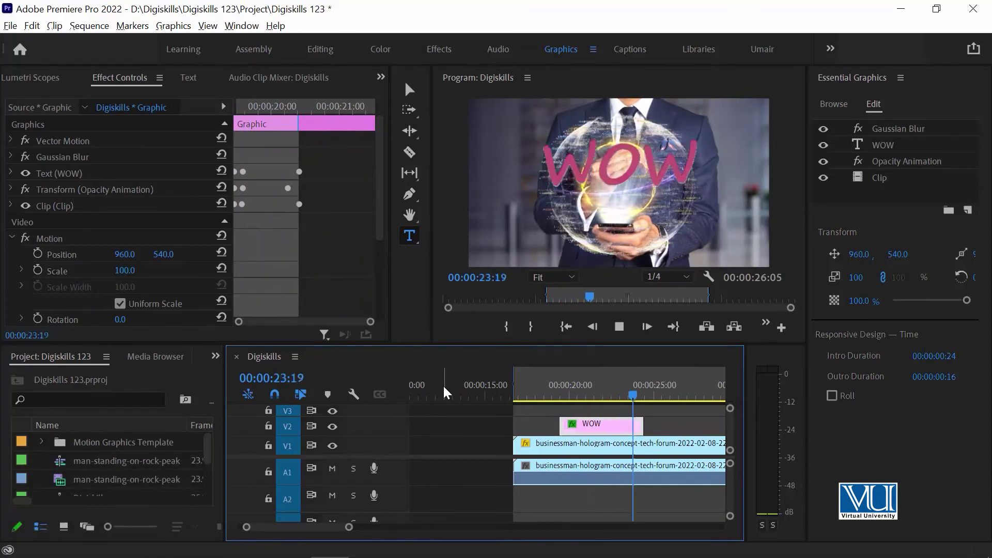
pyautogui.press('space')
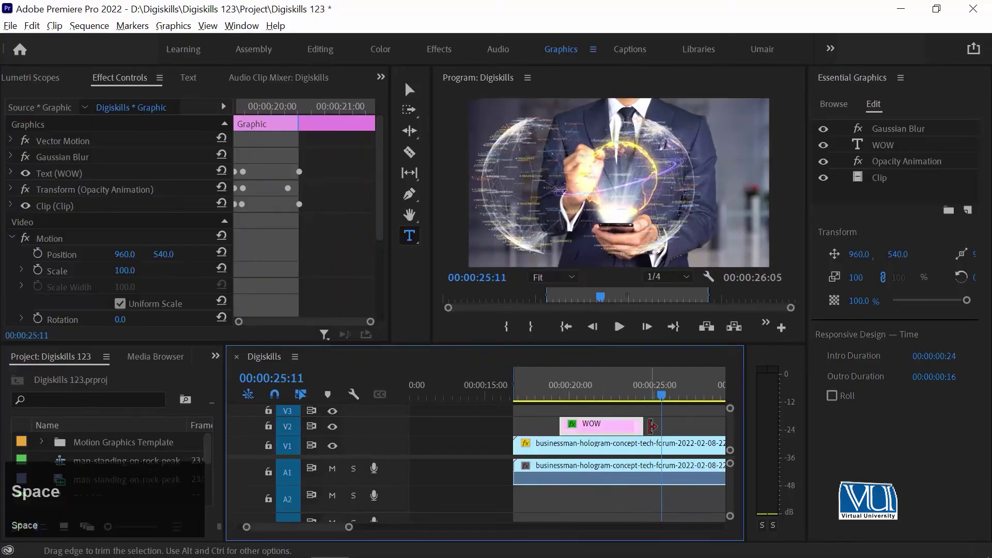
# Extend the end of the WOW graphic on V2 to about 00:00:31:00 and play back its start.
pyautogui.press('-')
pyautogui.moveTo(618, 425); pyautogui.dragTo(663, 425)
pyautogui.moveTo(557, 393); pyautogui.dragTo(559, 392)
pyautogui.press('space')
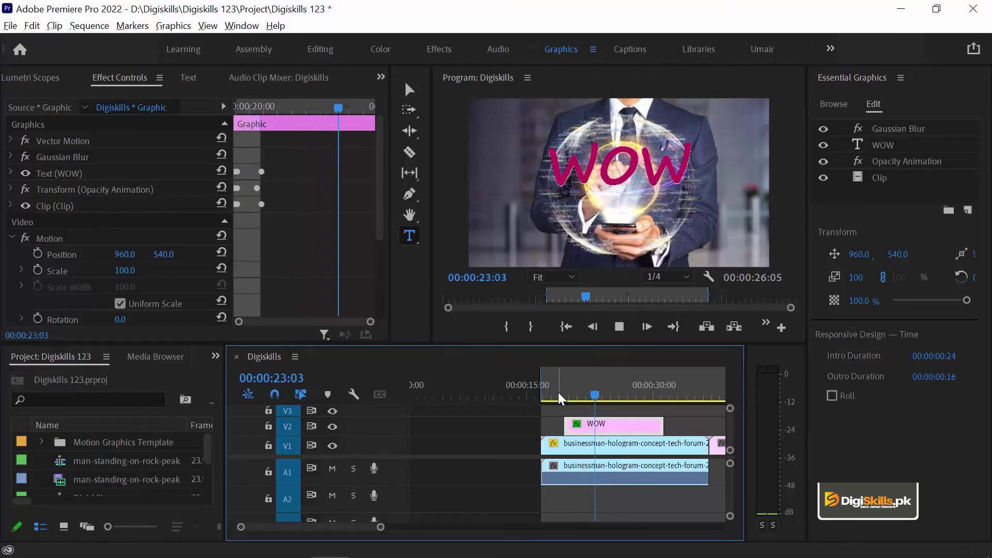
pyautogui.press('space')
# Trim the end of the WOW graphic on V2 to about 00:00:23:15 and play back its ending.
pyautogui.moveTo(663, 427); pyautogui.dragTo(600, 427)
pyautogui.click(591, 390)
pyautogui.press('space')
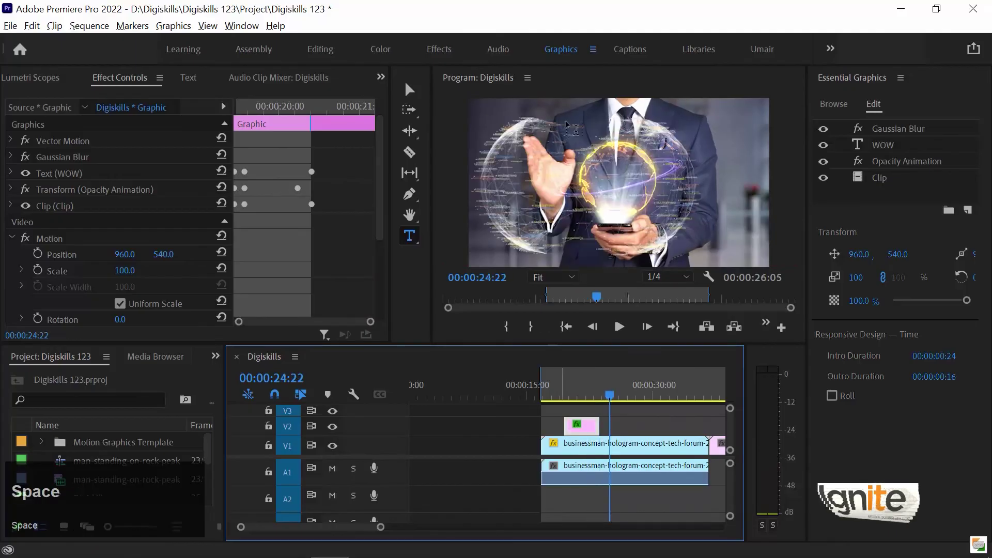
# Browse the motion graphics templates for another one to use in the sequence.
pyautogui.click(838, 103)
pyautogui.scroll(-3, 930, 263)
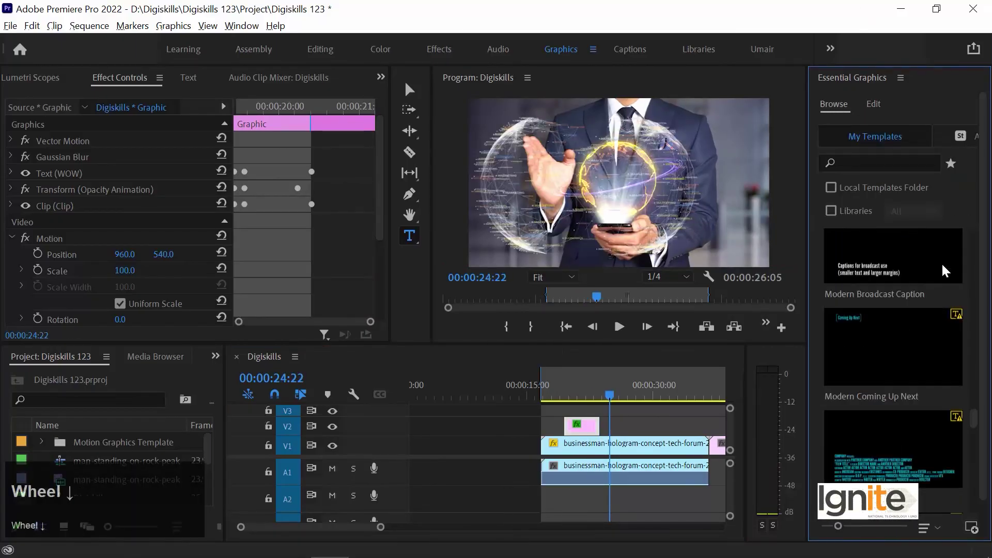
pyautogui.scroll(6, 886, 374)
pyautogui.scroll(10, 886, 374)
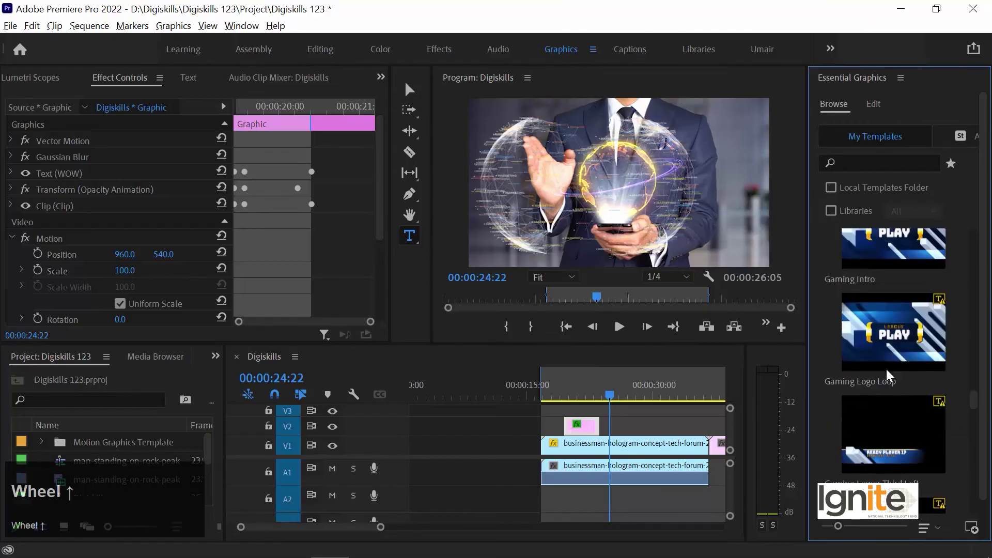
pyautogui.scroll(6, 878, 331)
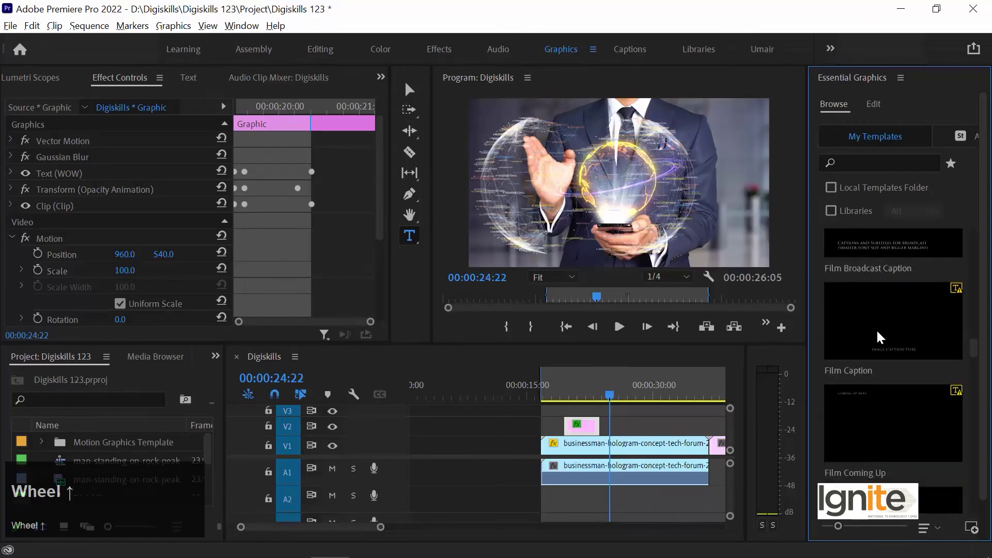